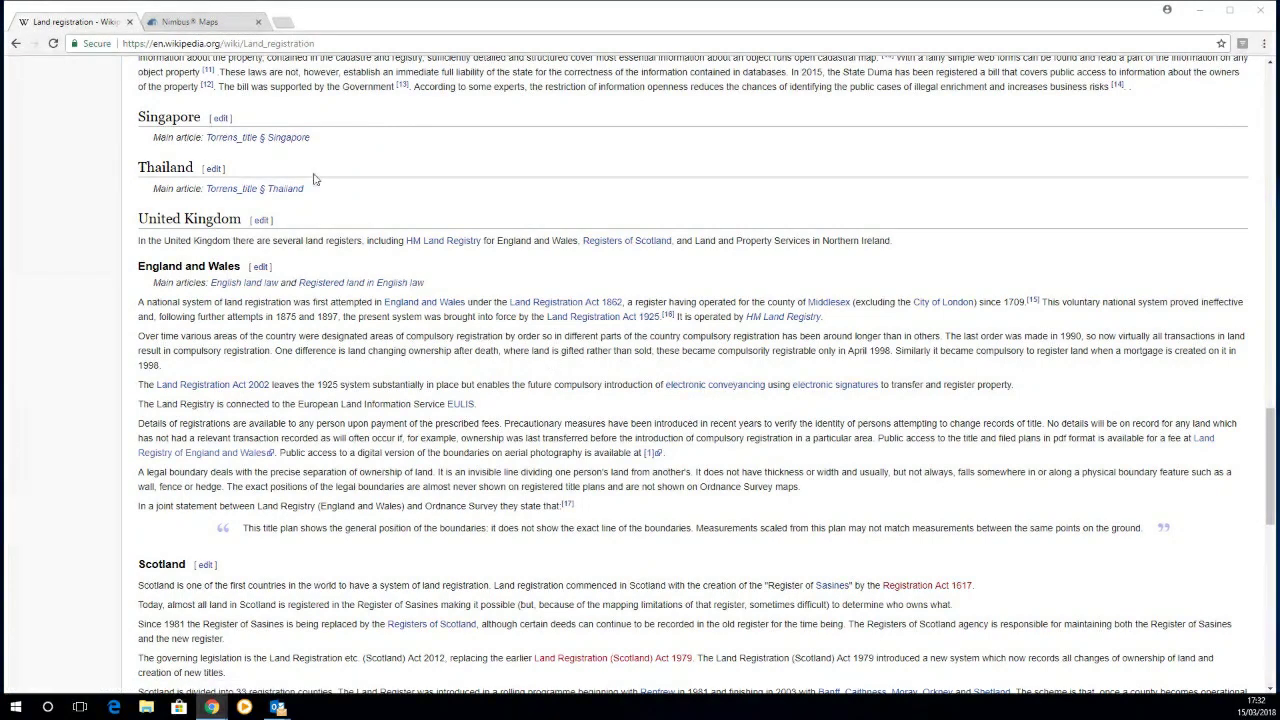
Step: Leave the Land registration article and switch to the Nimbus Maps tab
click(205, 22)
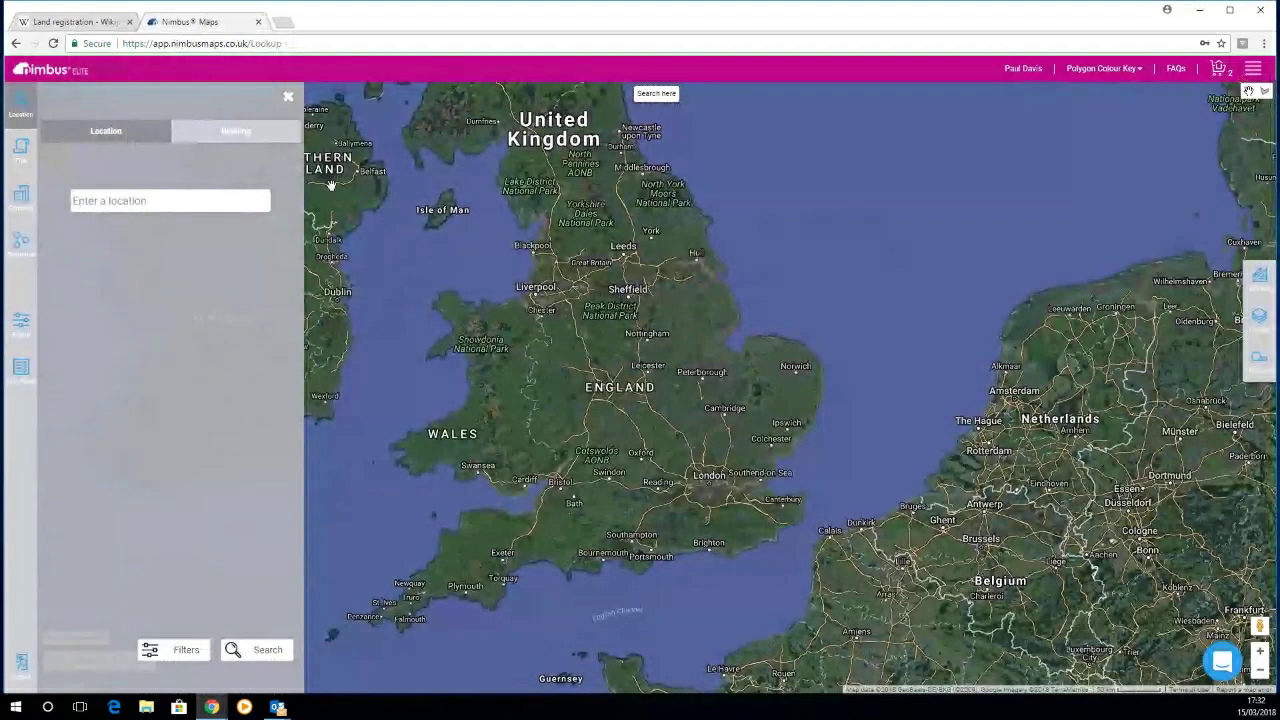
Step: Search for 'cambridge' and go to the Cambridge, UK suggestion
click(157, 203)
text(cambridge)
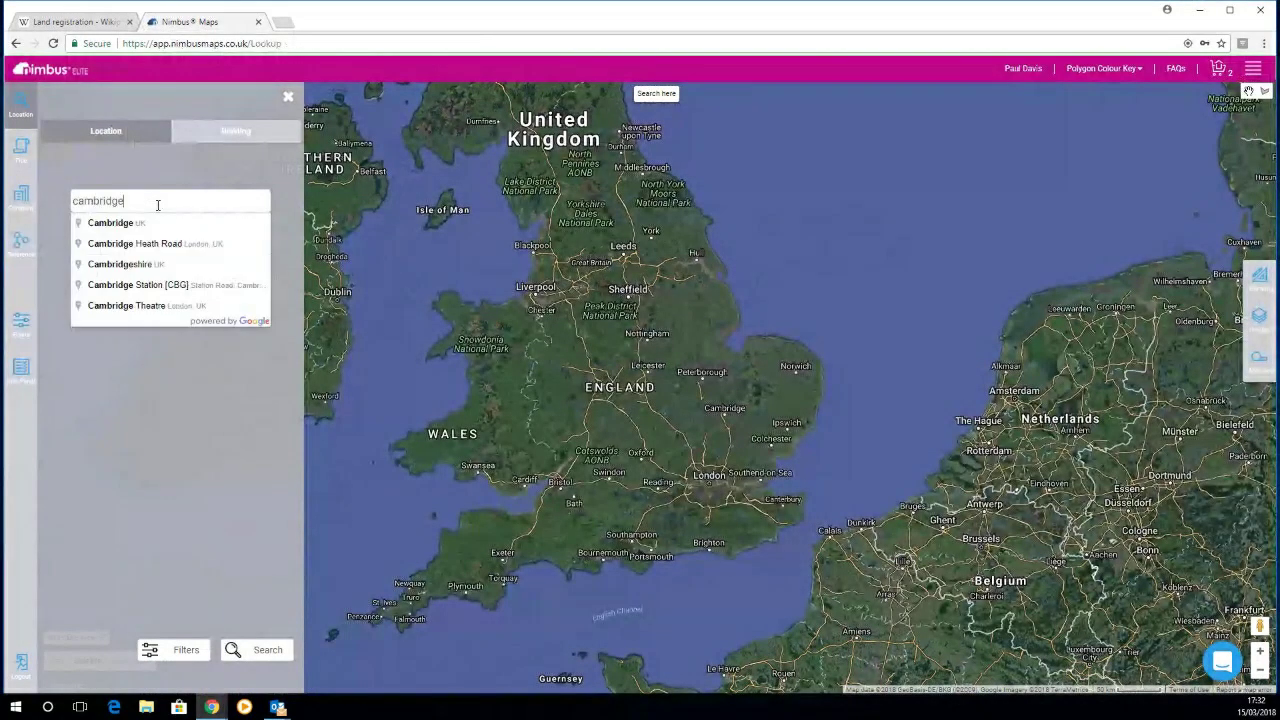
key(Down)
key(Return)
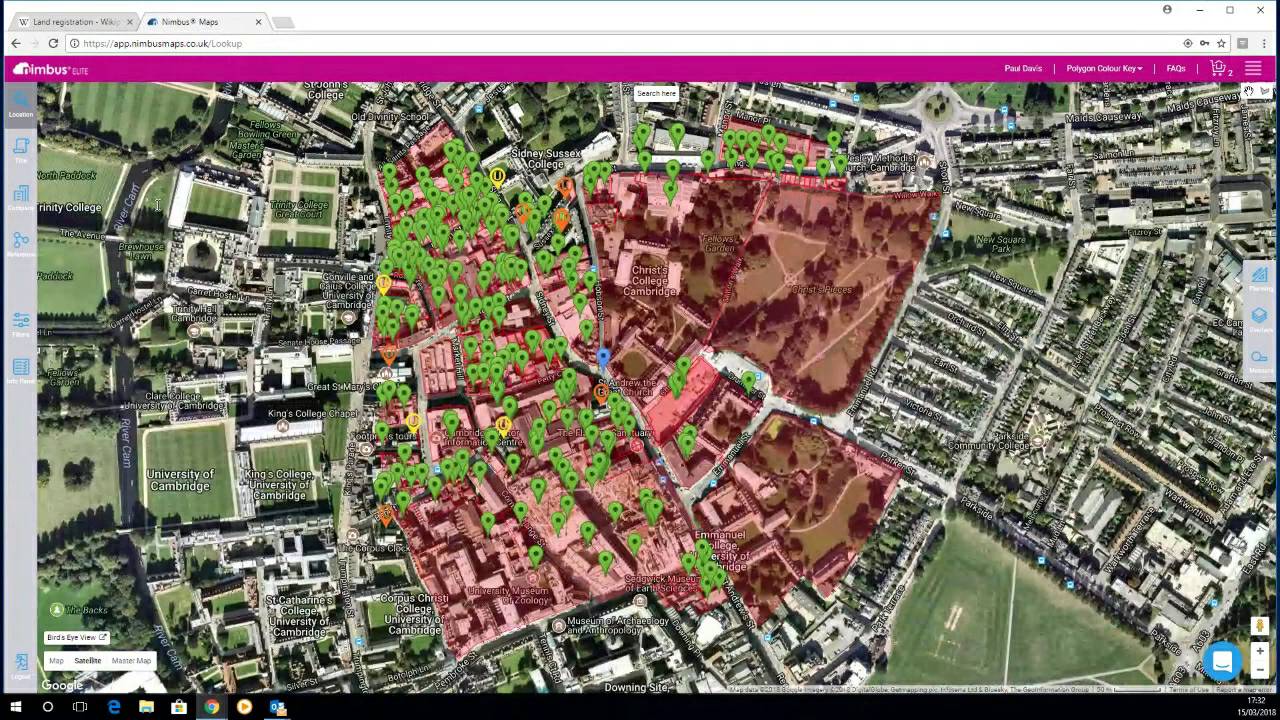
Step: Pan east of Christ's Pieces and search here to load Parkside area properties
click(18, 108)
drag(845, 388, 500, 418)
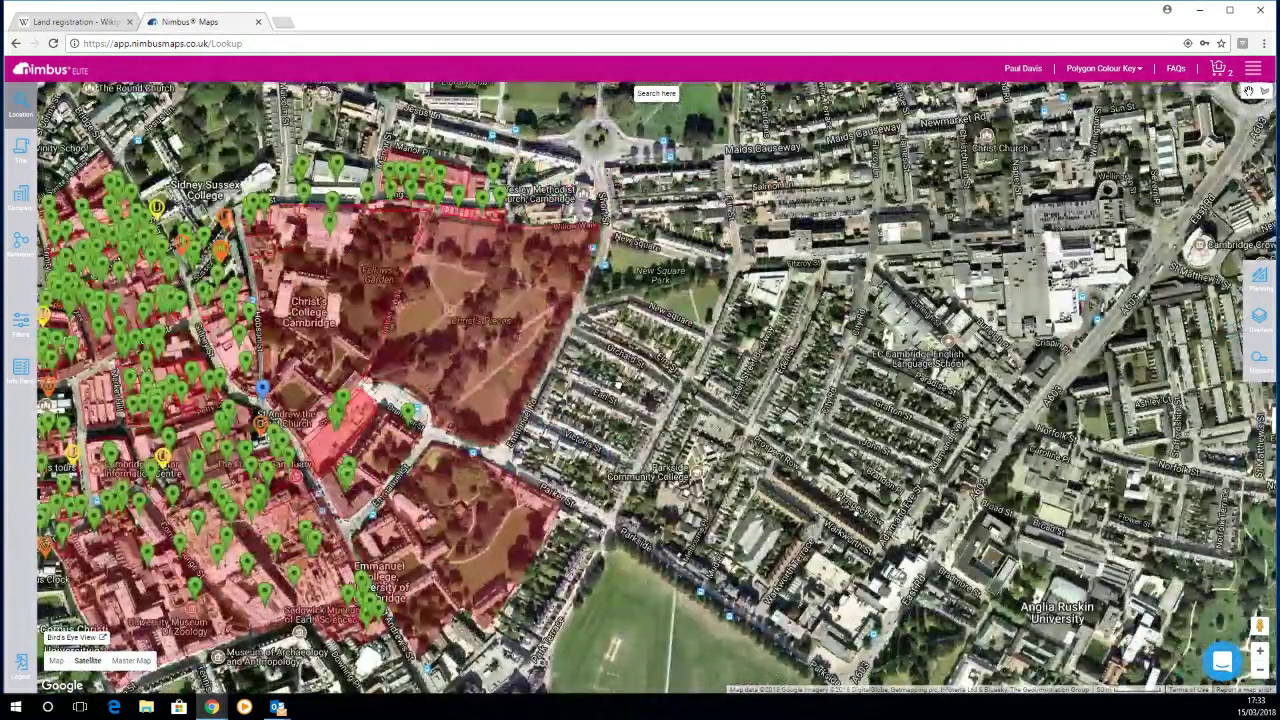
click(656, 93)
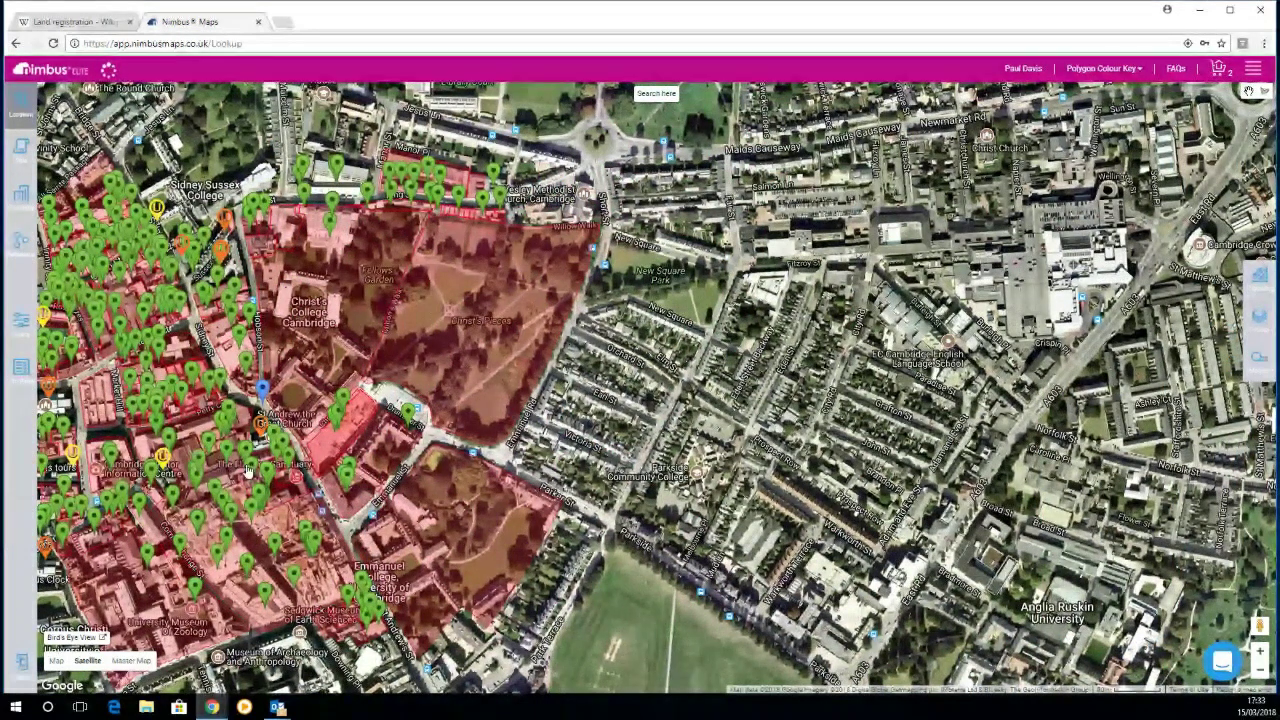
drag(283, 450, 313, 438)
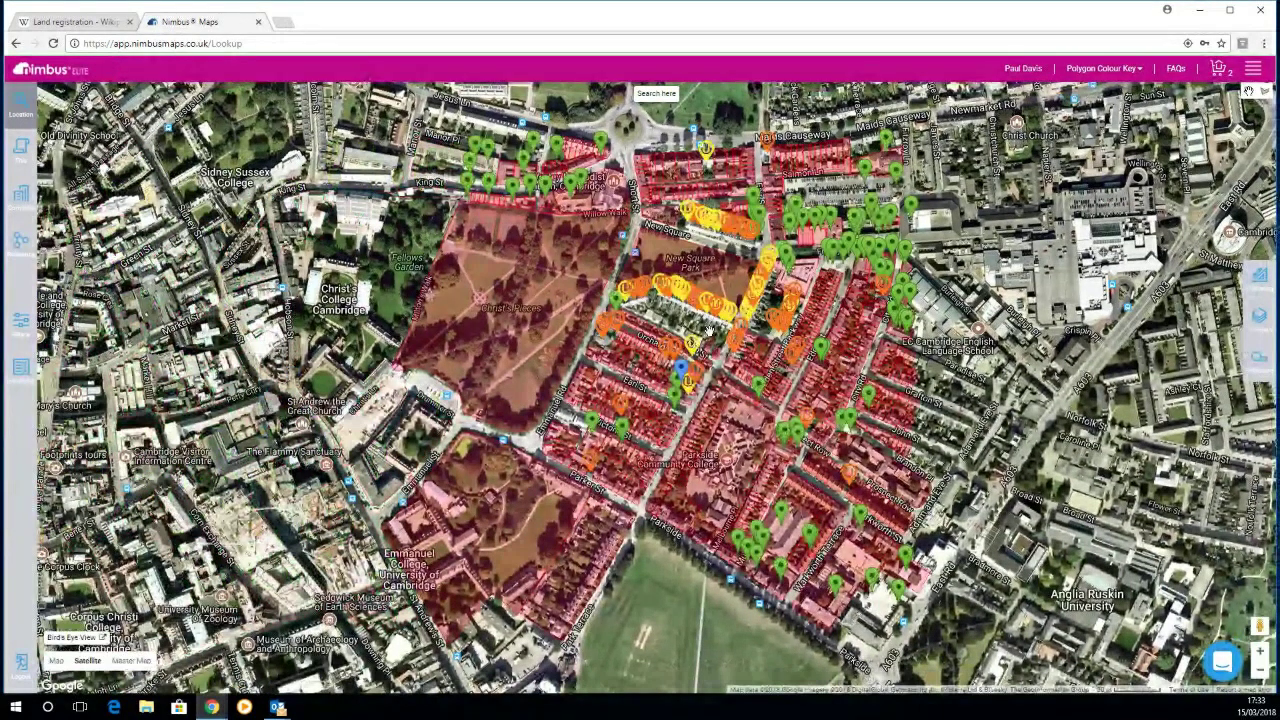
Step: Zoom in near Orchard St and centre the map on New Square and Elm St
scroll(697, 368, up, 1)
scroll(697, 368, up, 1)
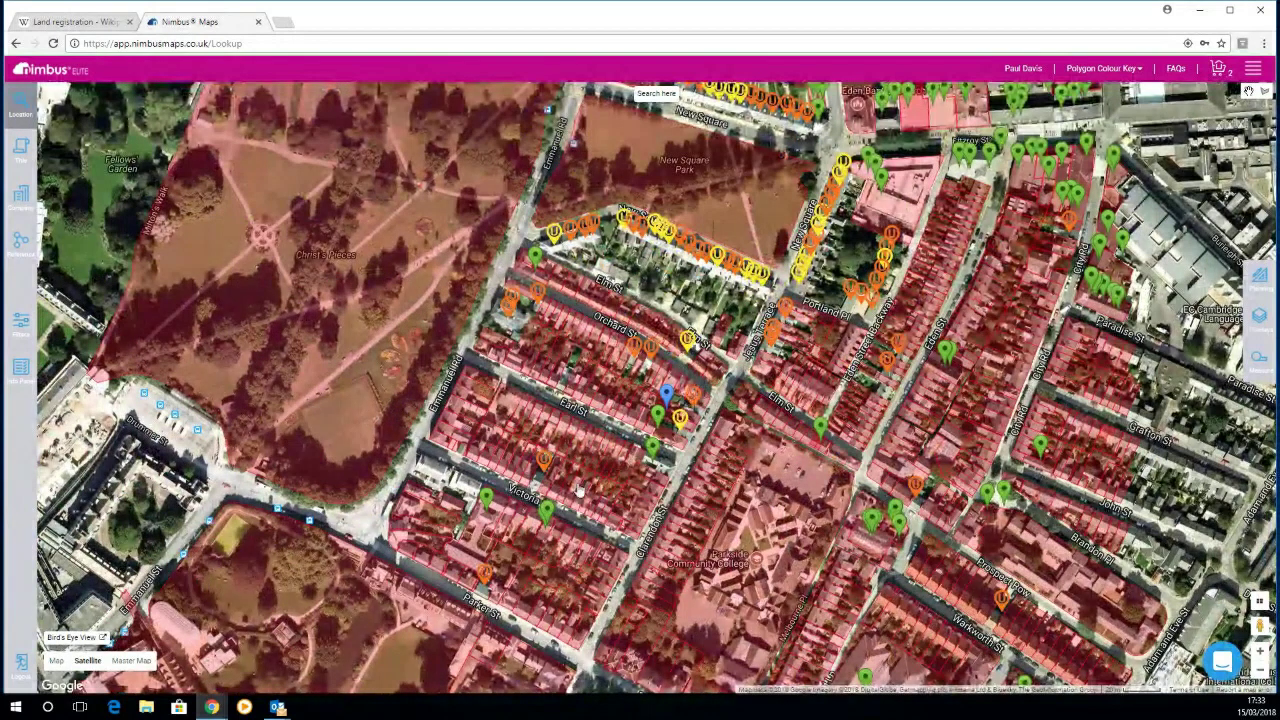
scroll(546, 468, up, 1)
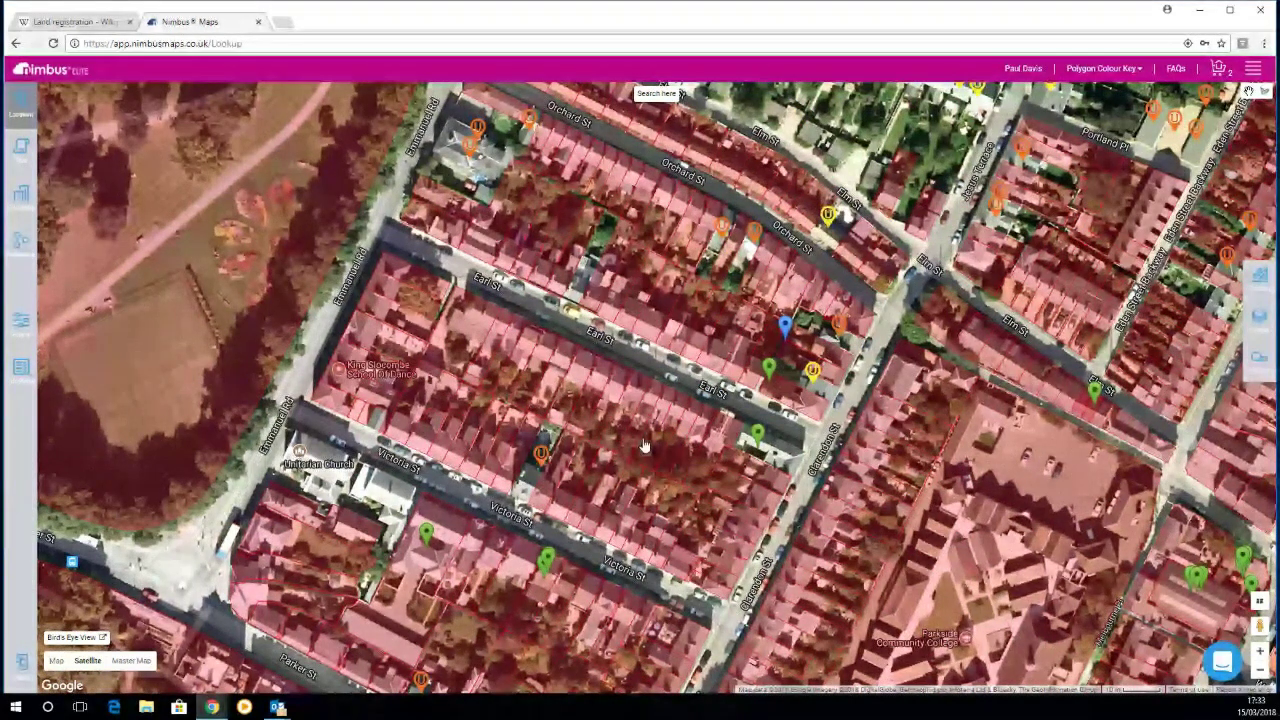
drag(761, 324, 758, 430)
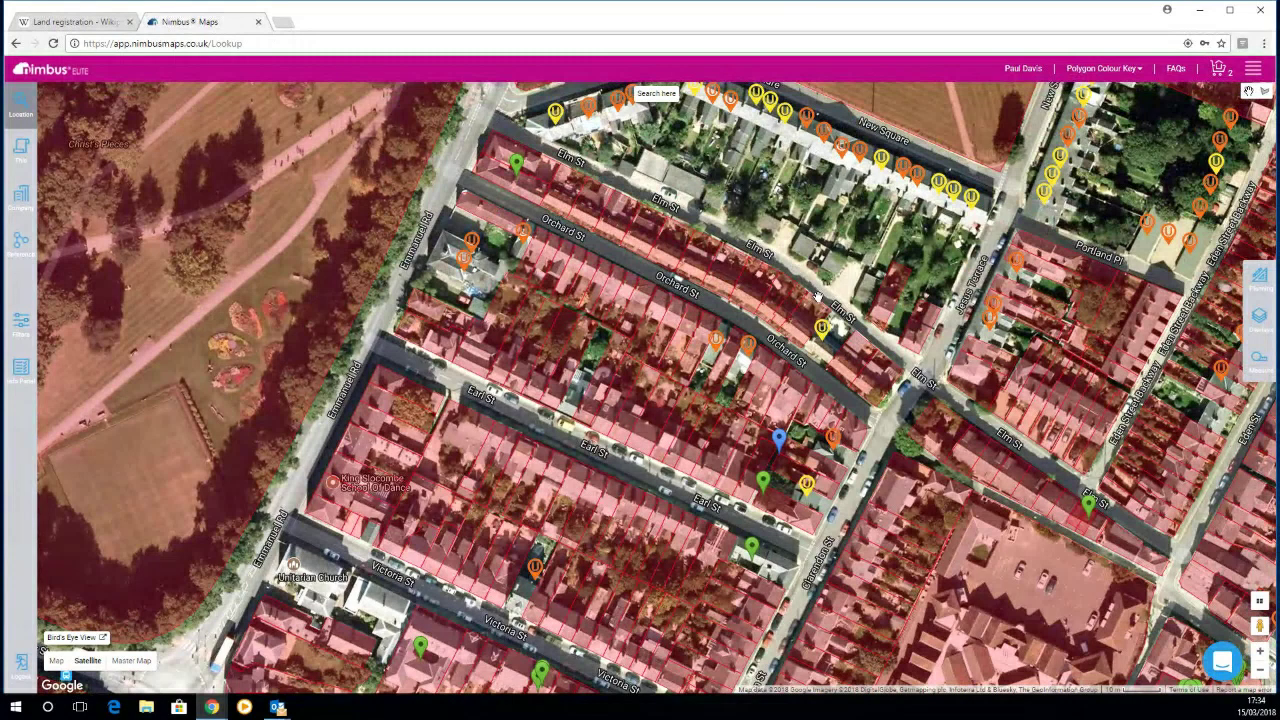
drag(820, 205, 845, 316)
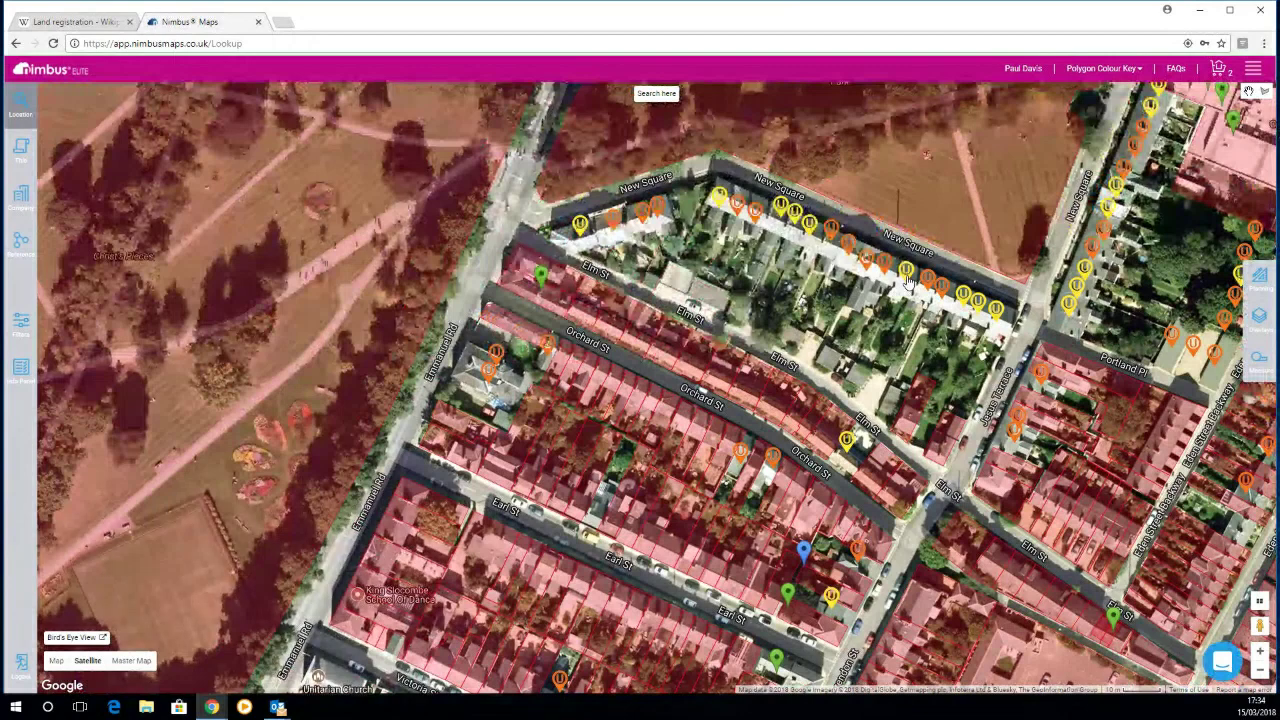
click(907, 282)
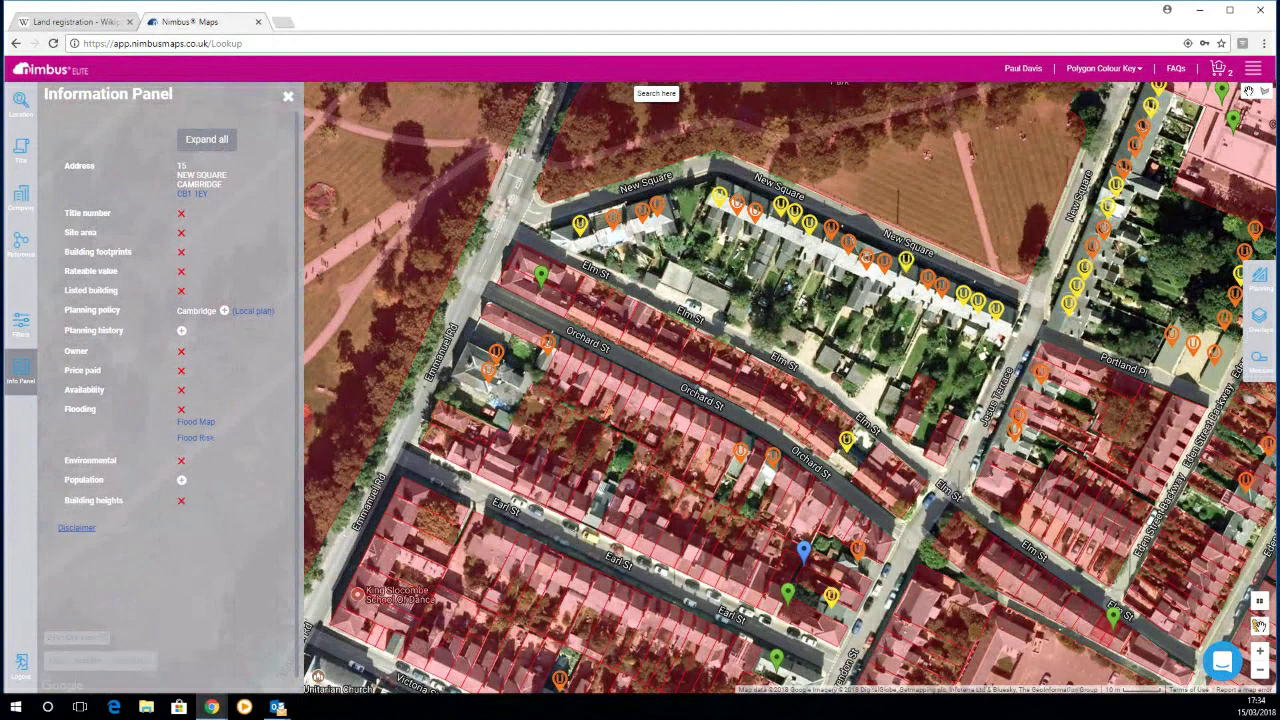
drag(1260, 625, 931, 240)
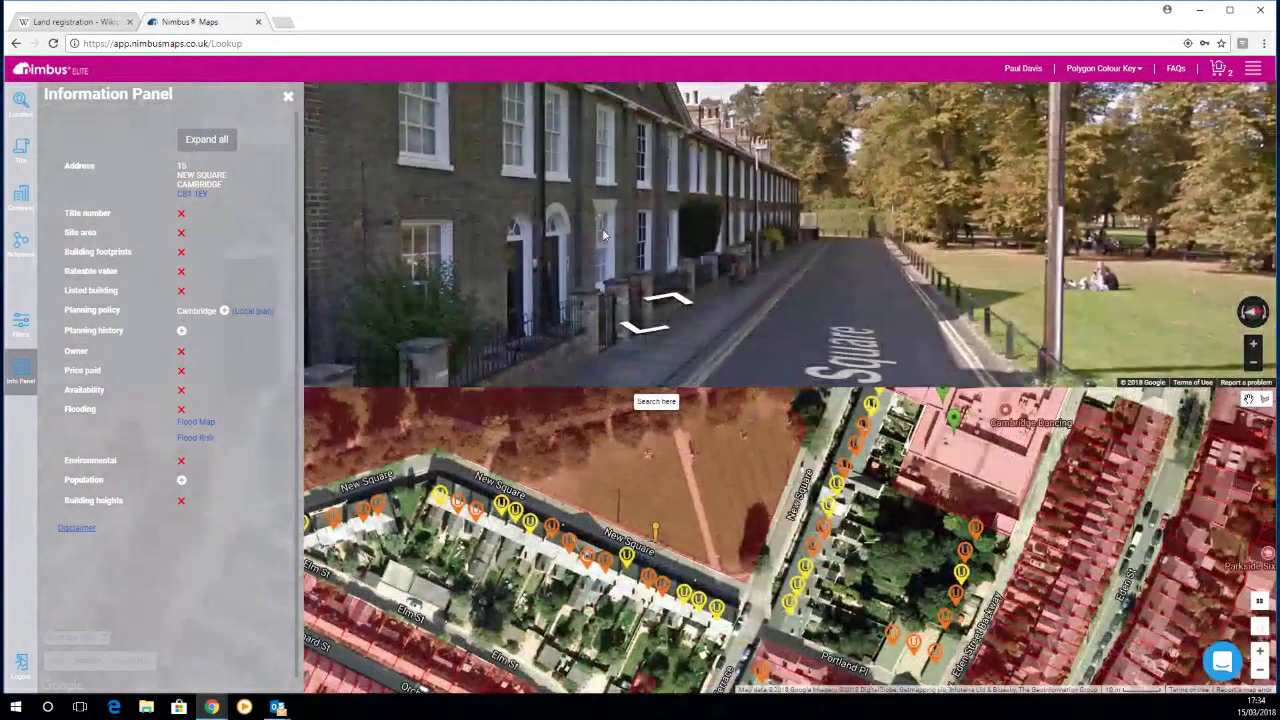
click(603, 234)
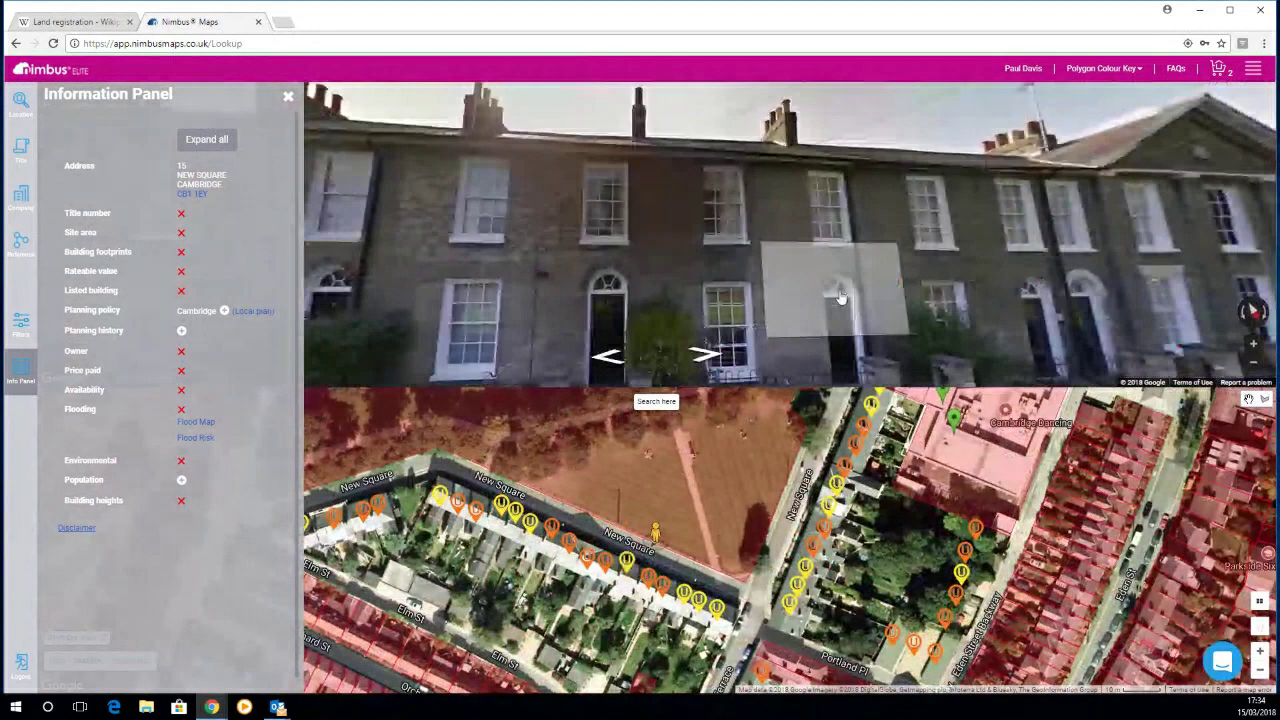
Step: Move along New Square in Street View to a viewpoint facing the terrace
click(841, 297)
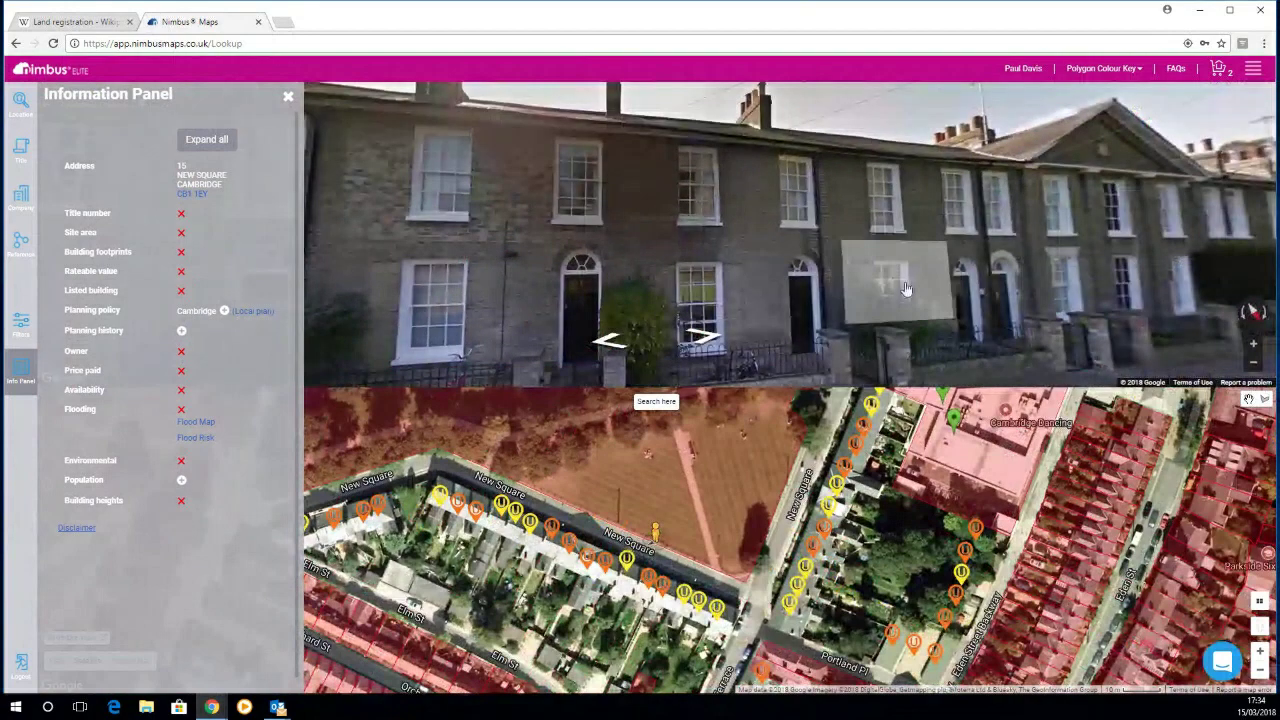
click(828, 325)
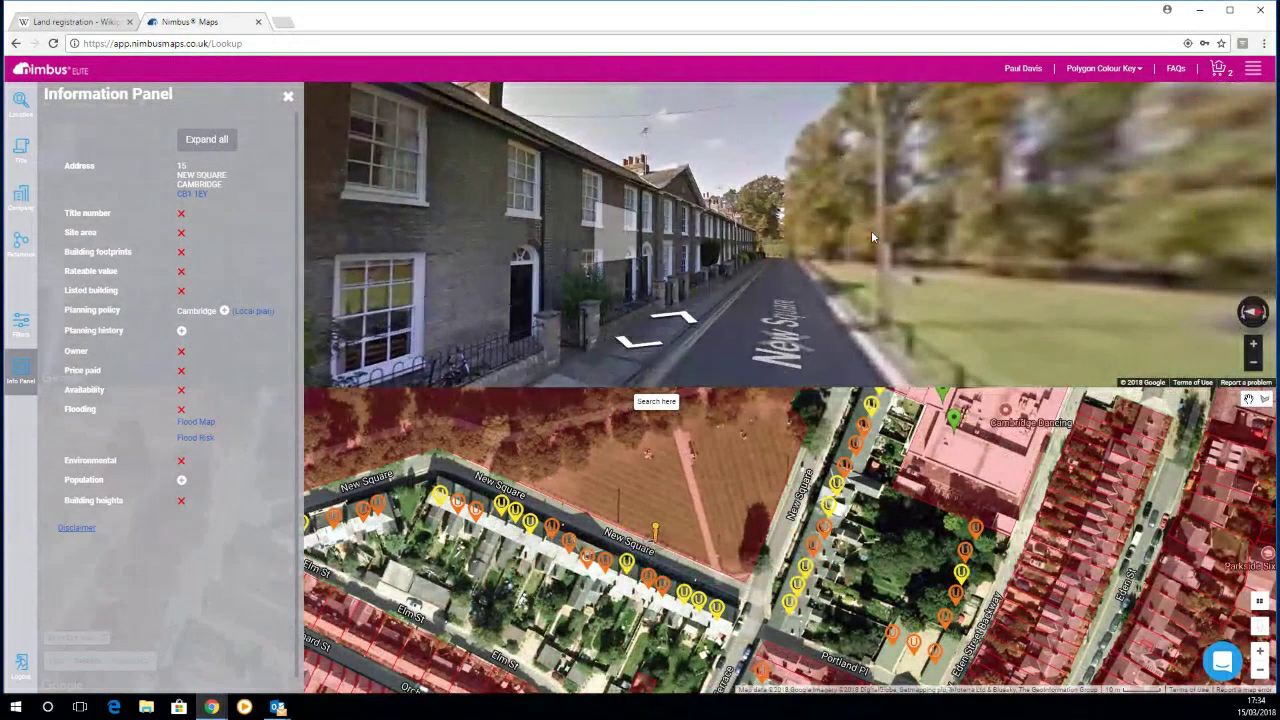
click(740, 252)
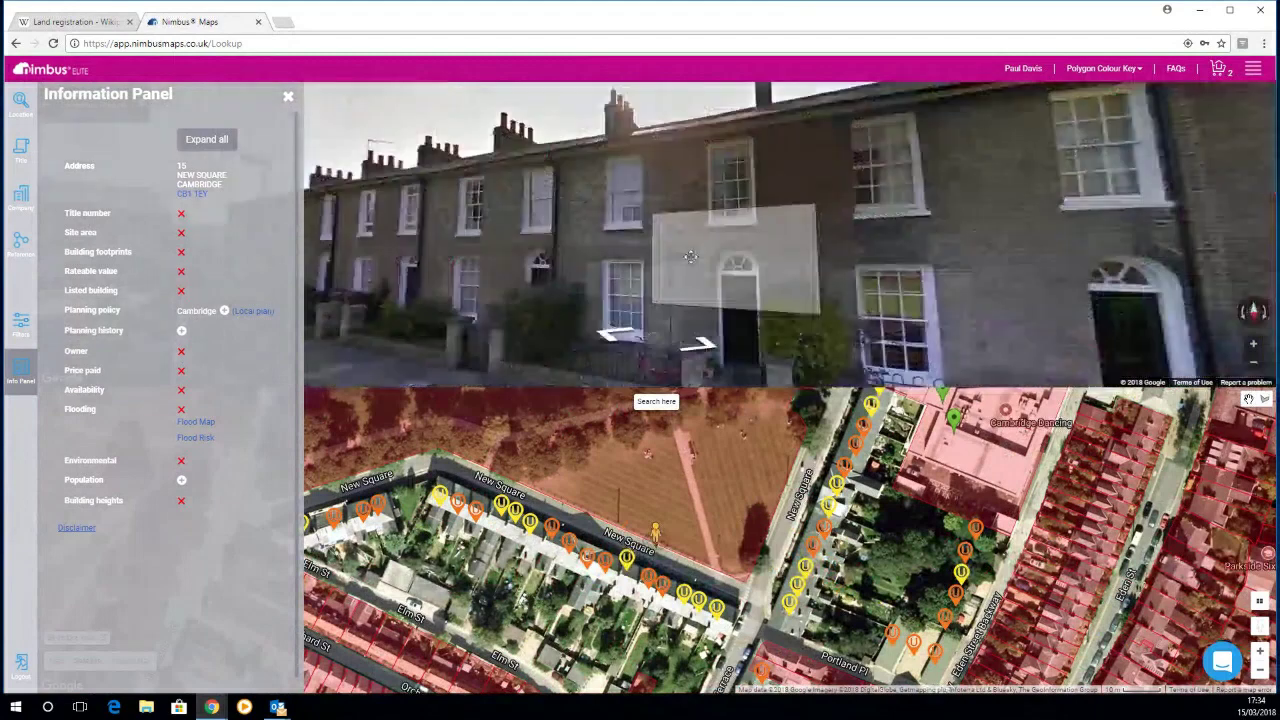
click(690, 257)
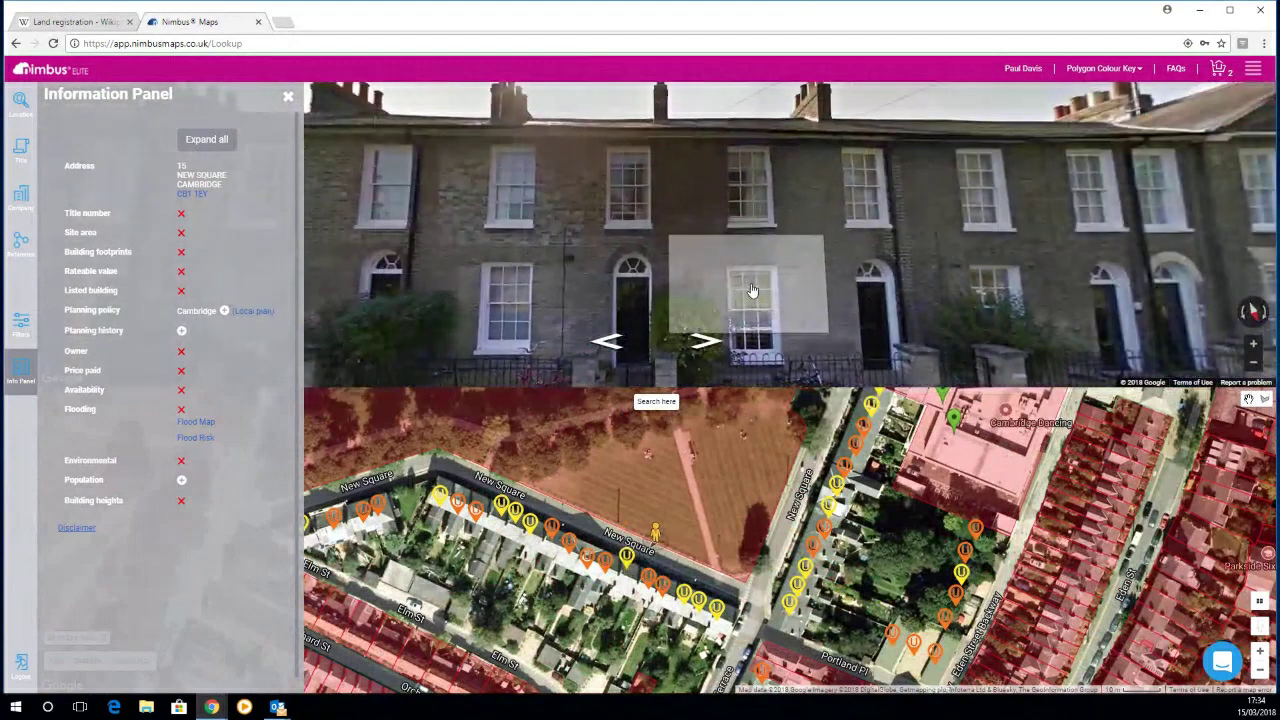
Step: Expand the planning history and open application 14/0396/FUL on the council site
click(181, 332)
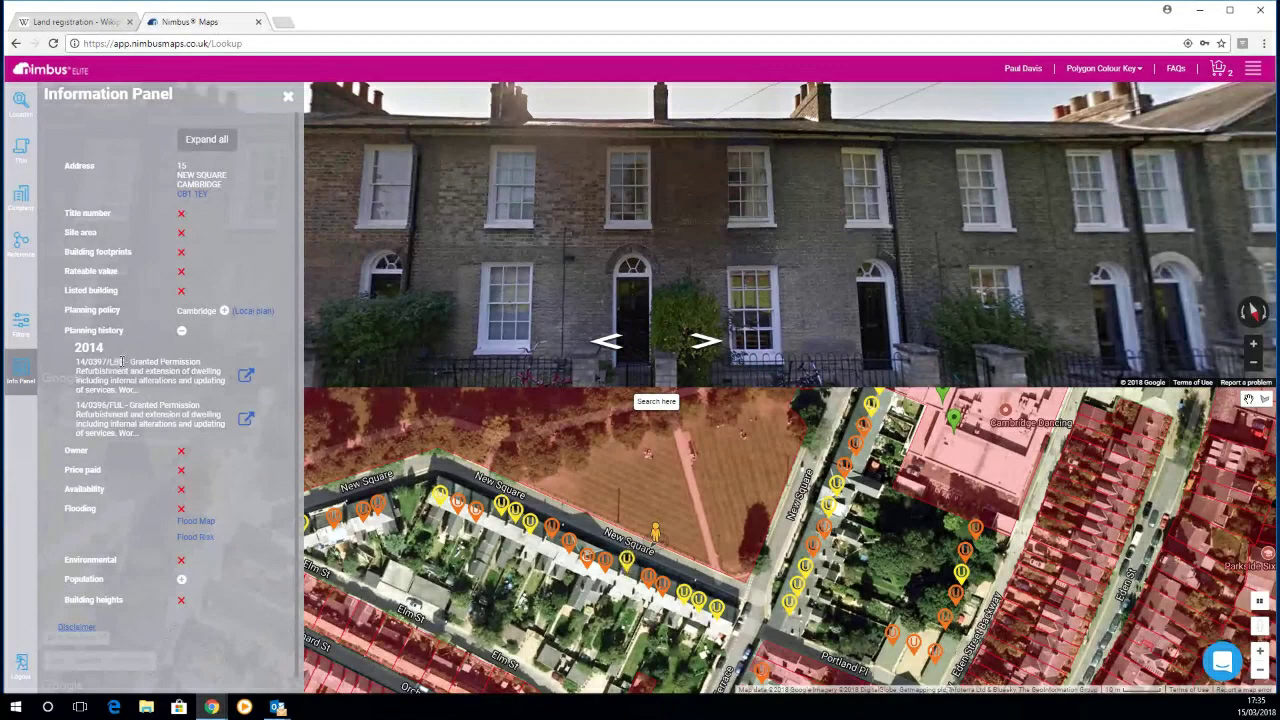
click(247, 421)
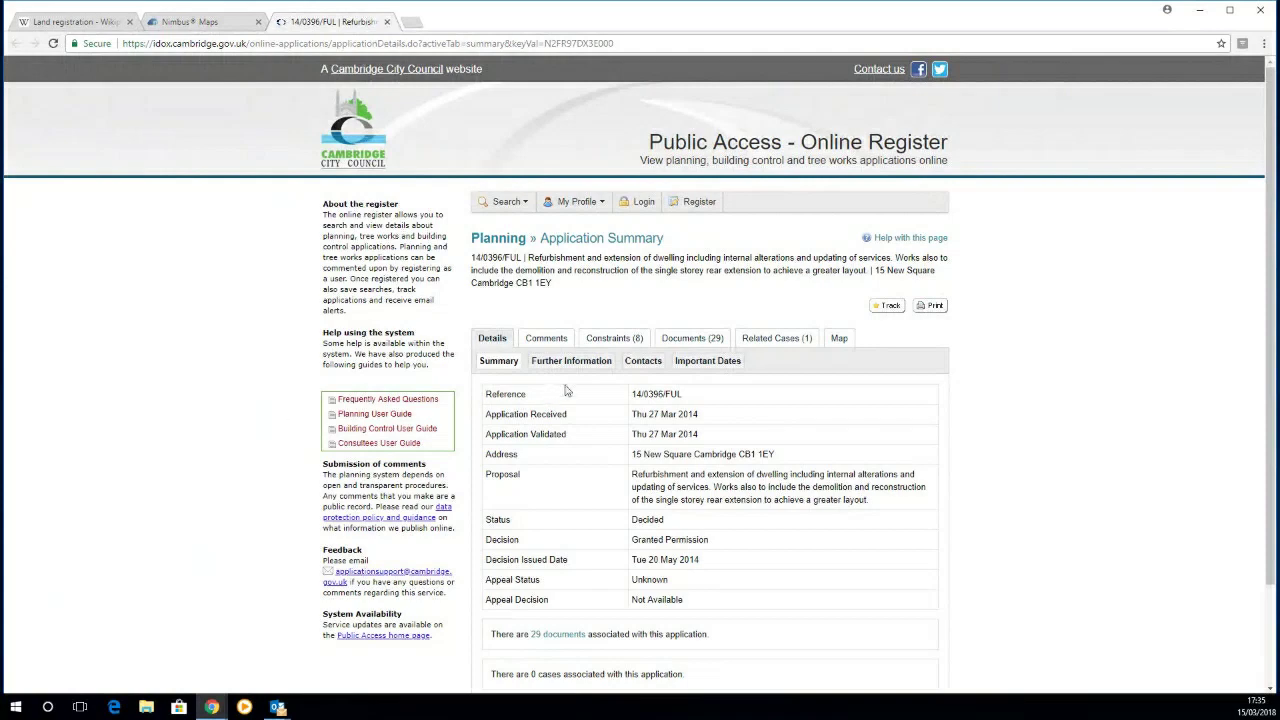
Step: Open the Application Form No Personal Data PDF from 14/0396/FUL's 29 documents
click(680, 345)
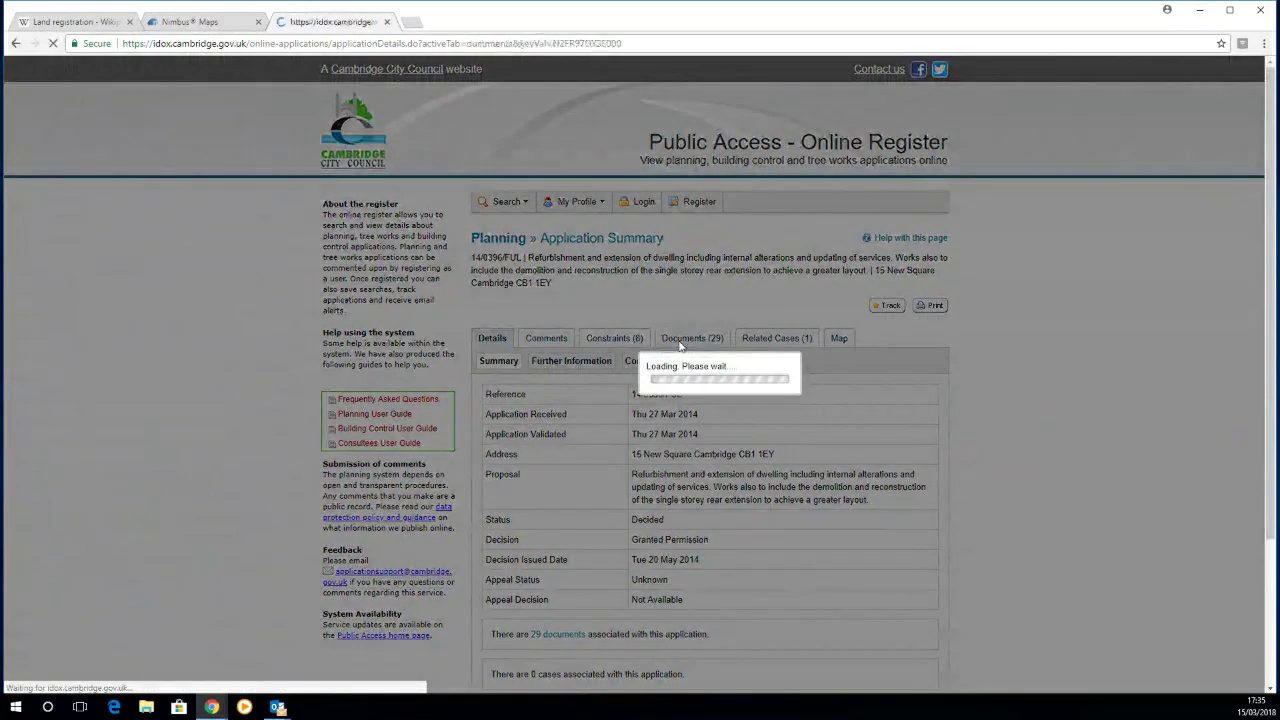
scroll(662, 479, down, 1)
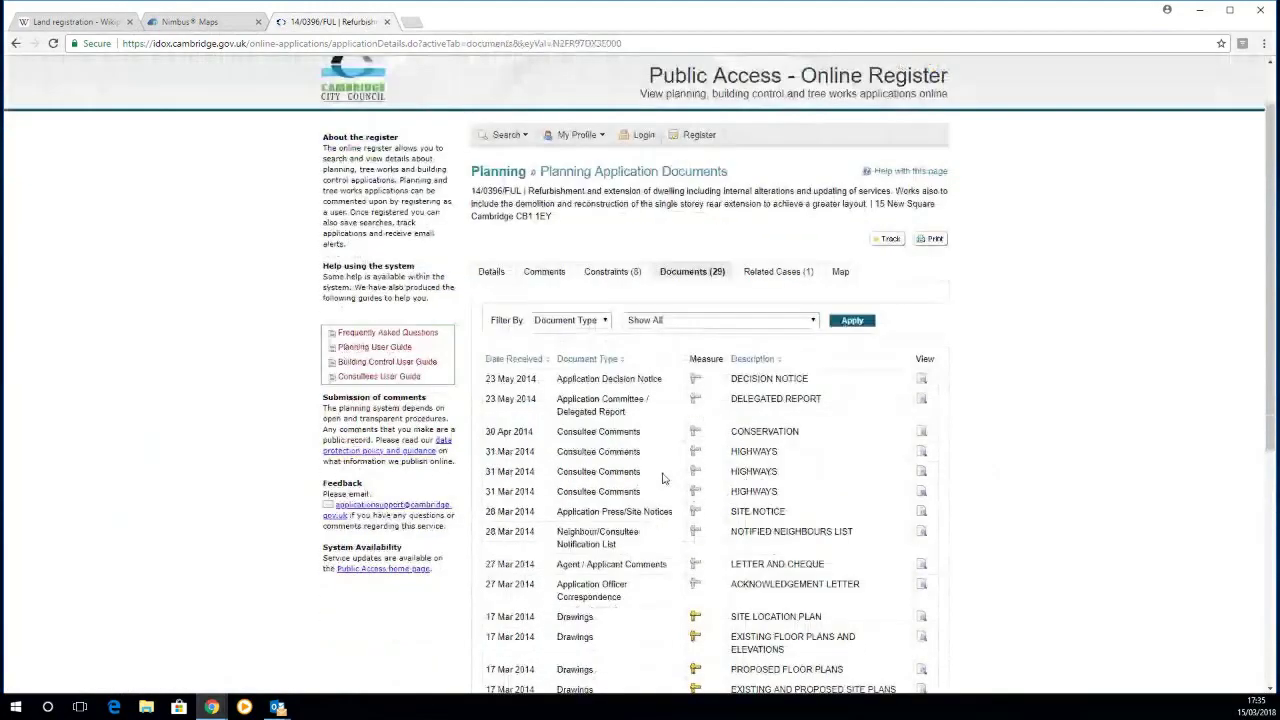
scroll(662, 479, down, 4)
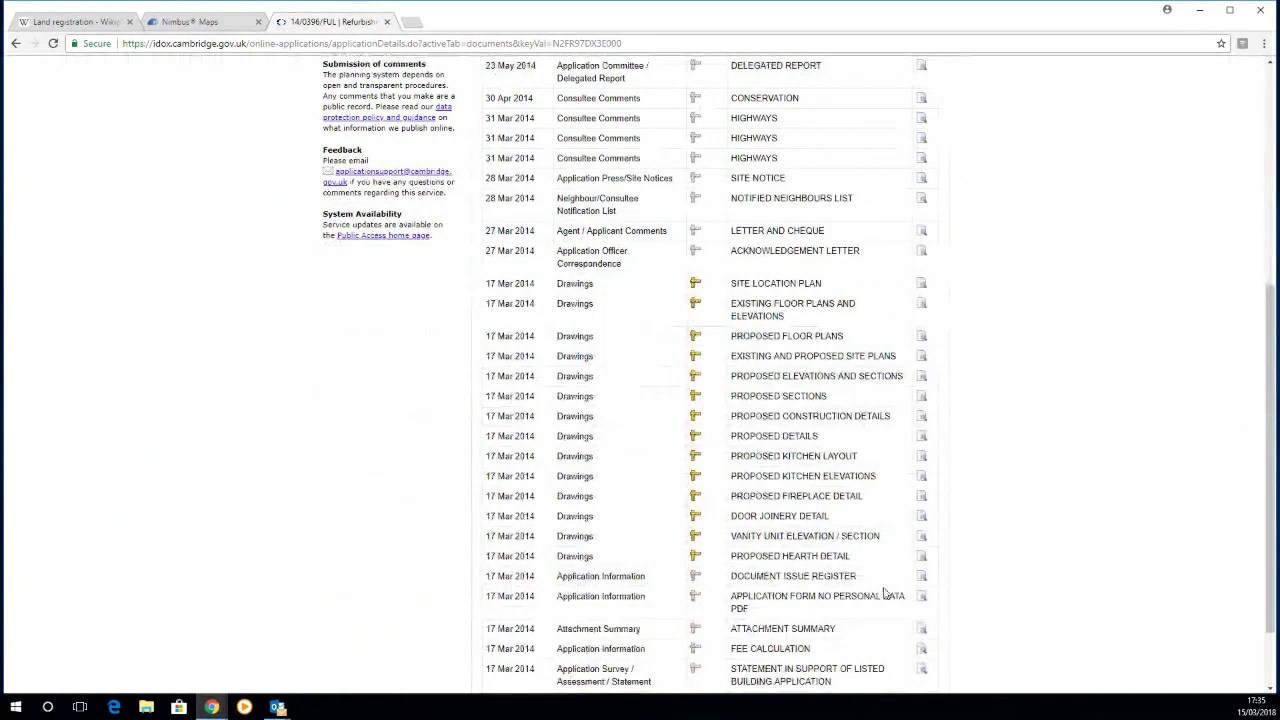
click(922, 597)
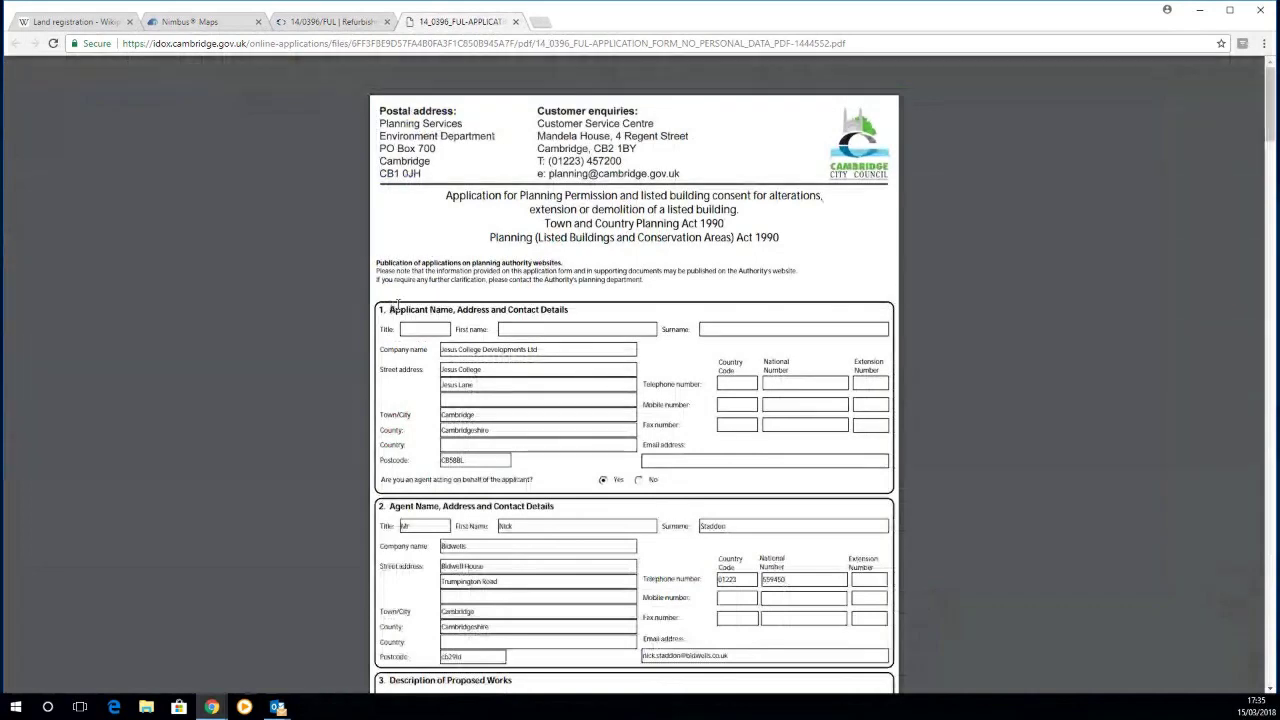
drag(397, 305, 570, 312)
click(557, 313)
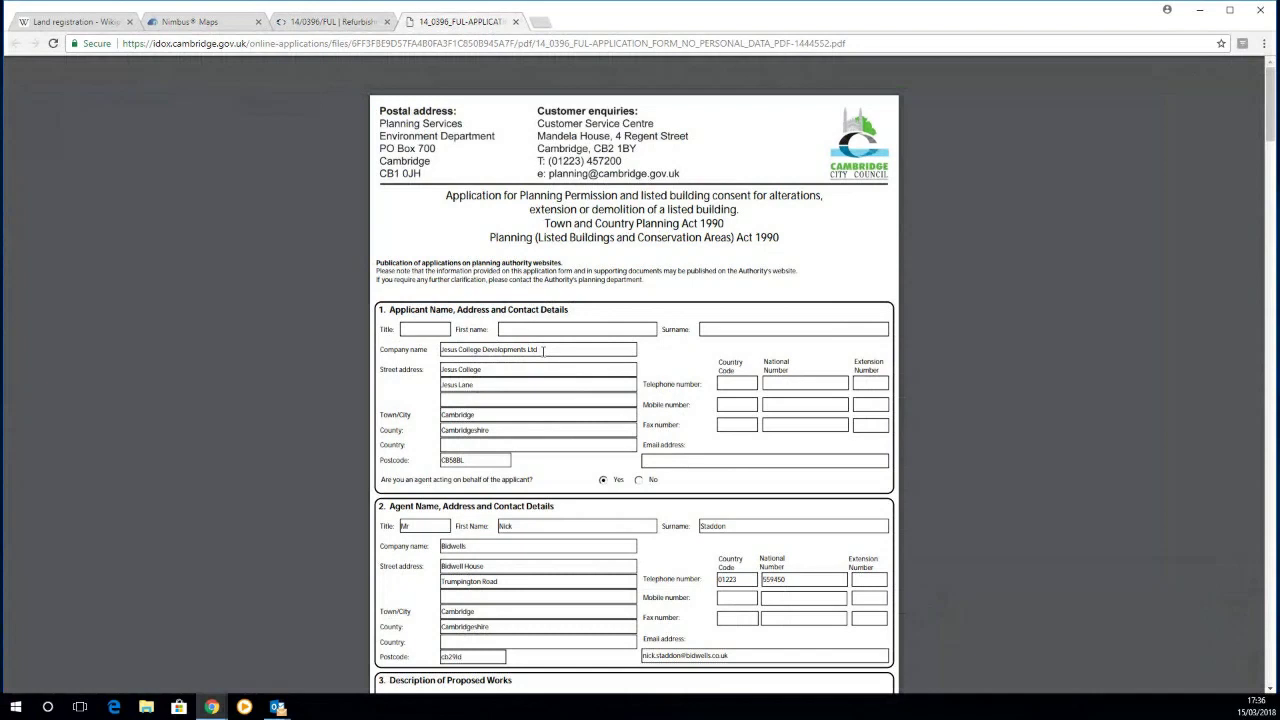
Step: Close the application form PDF and browse the 14/0396/FUL documents list
click(516, 22)
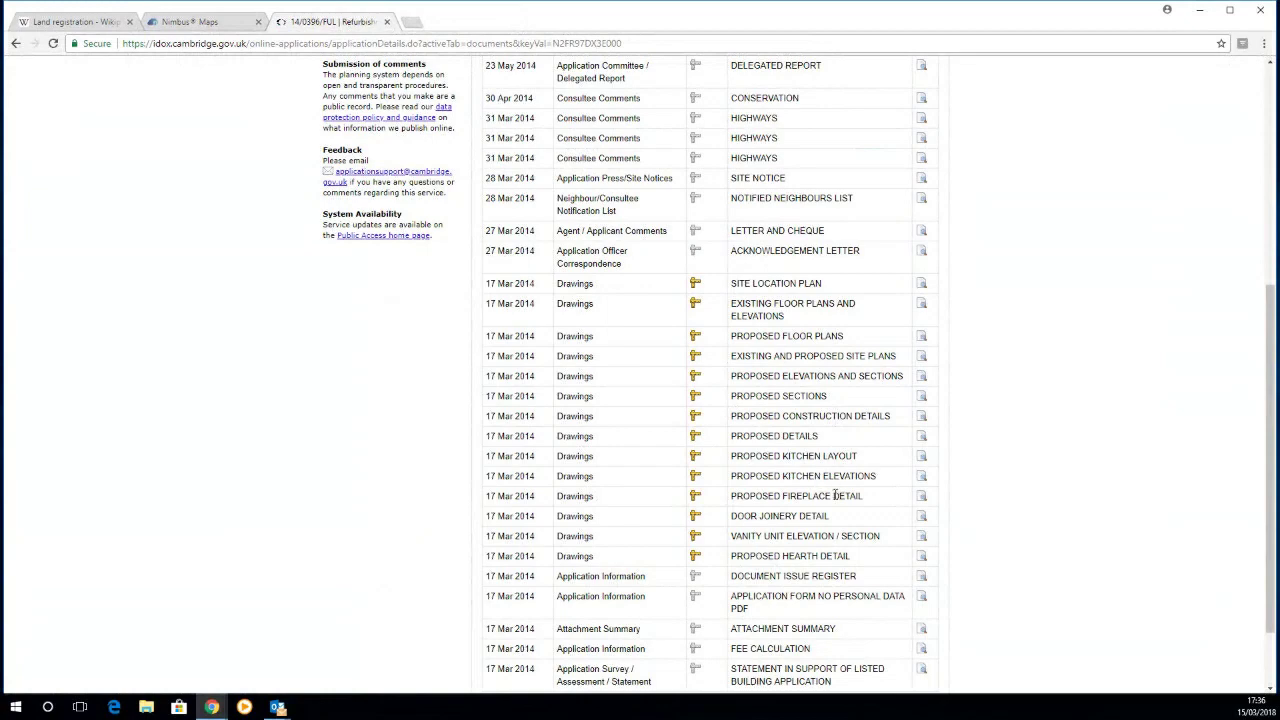
scroll(830, 510, down, 1)
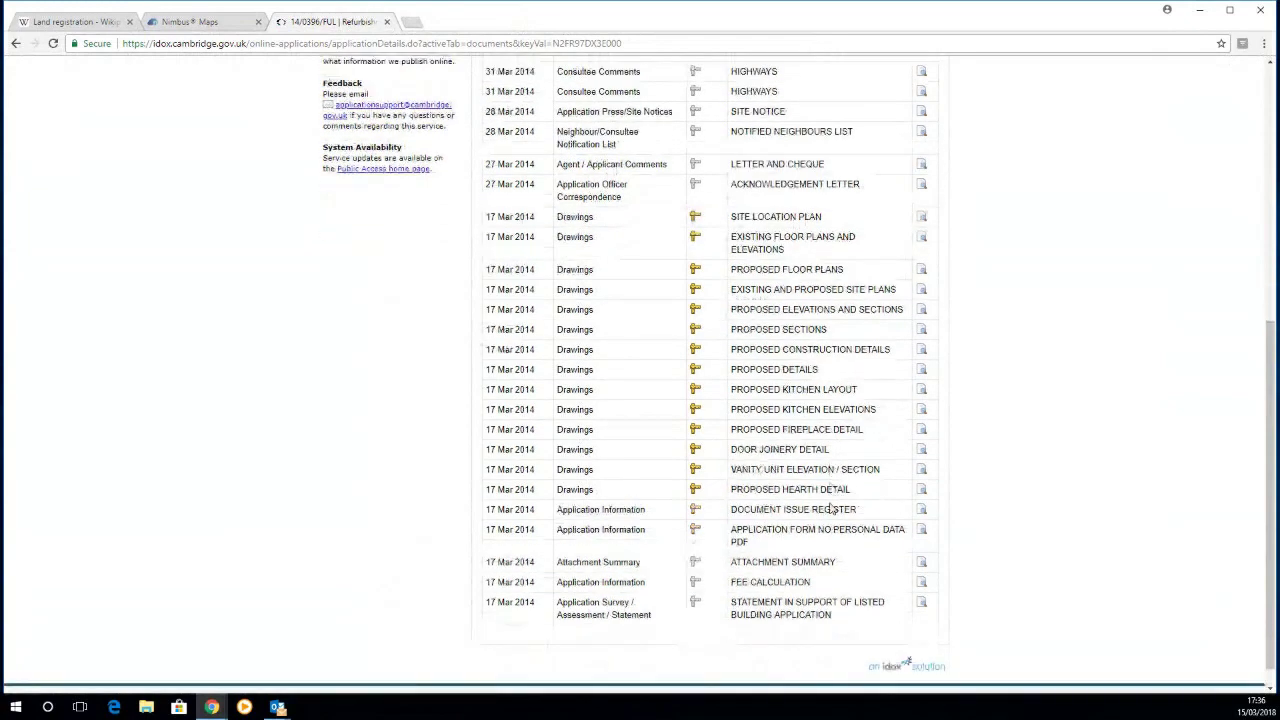
scroll(830, 510, up, 2)
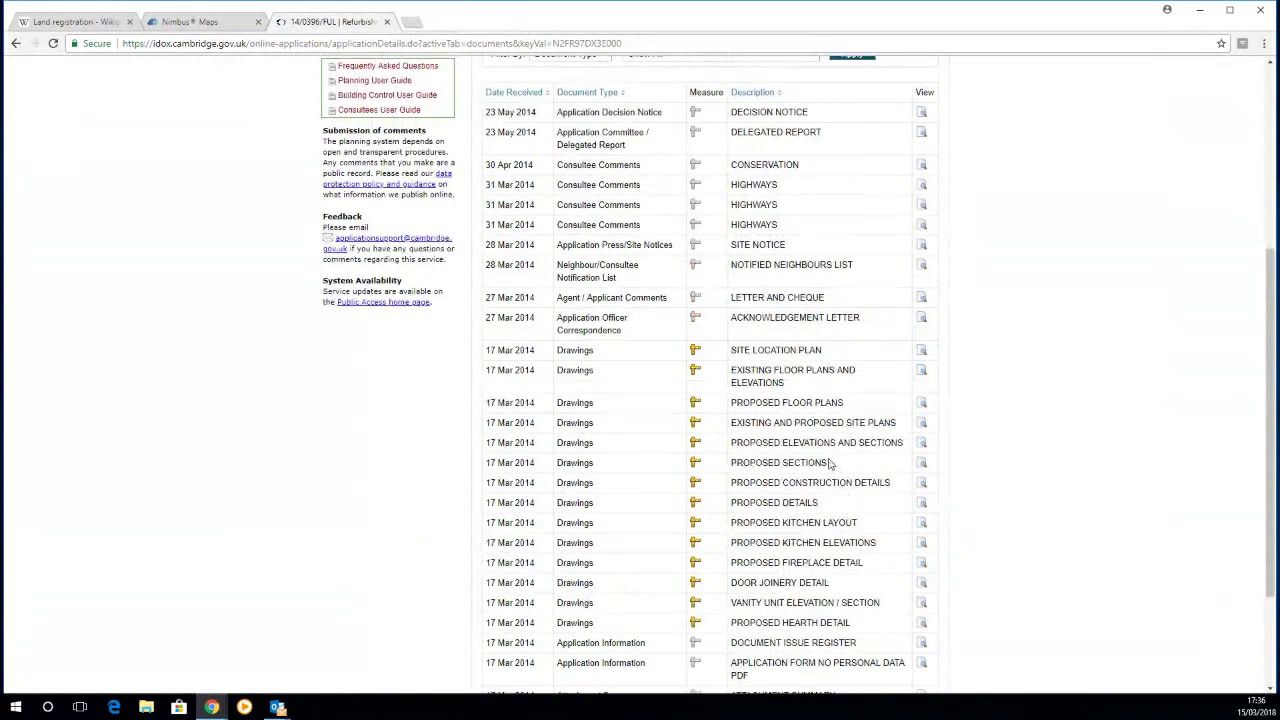
Step: Review the Proposed Floor Plans PDF, then close its tab
click(920, 408)
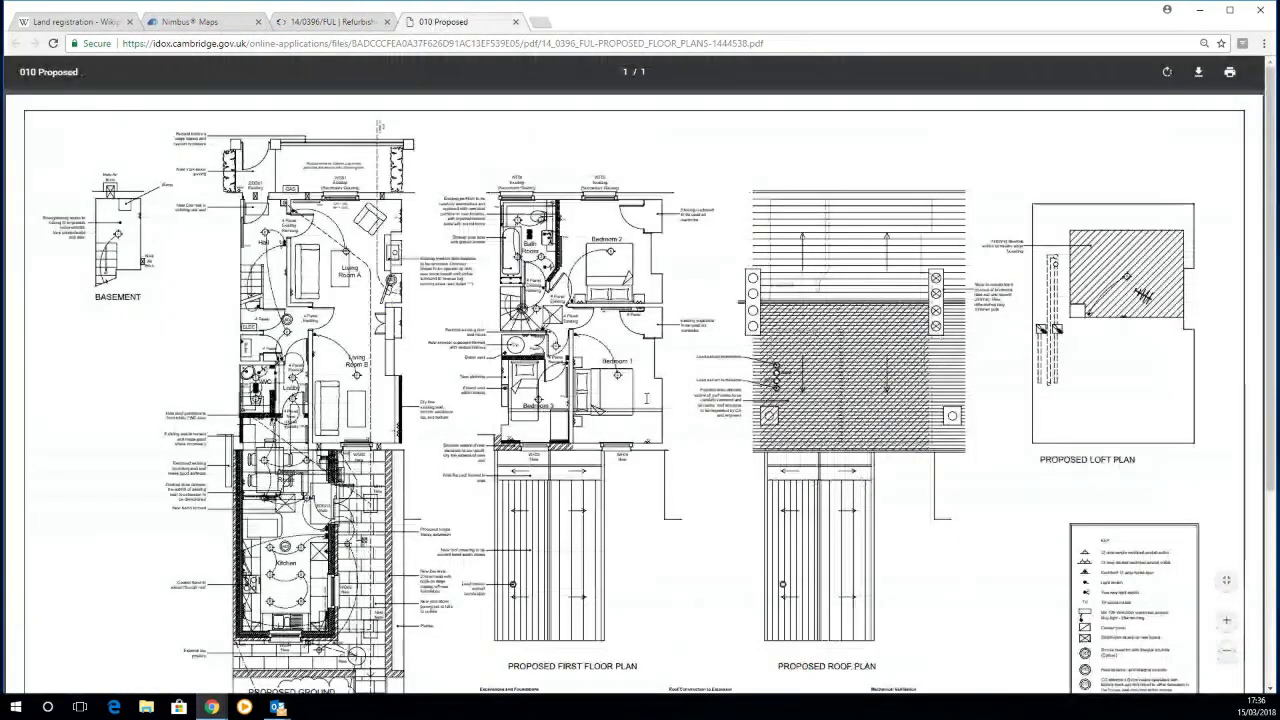
scroll(641, 453, down, 1)
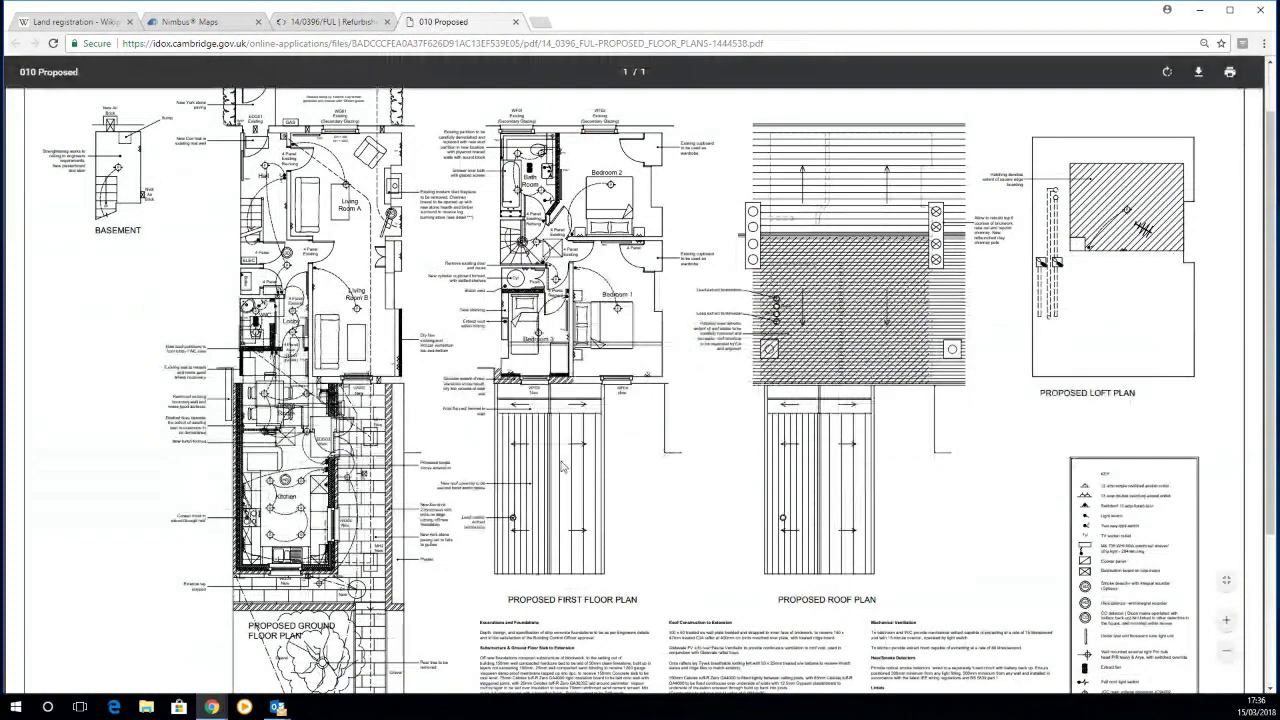
scroll(563, 467, down, 2)
scroll(625, 458, down, 3)
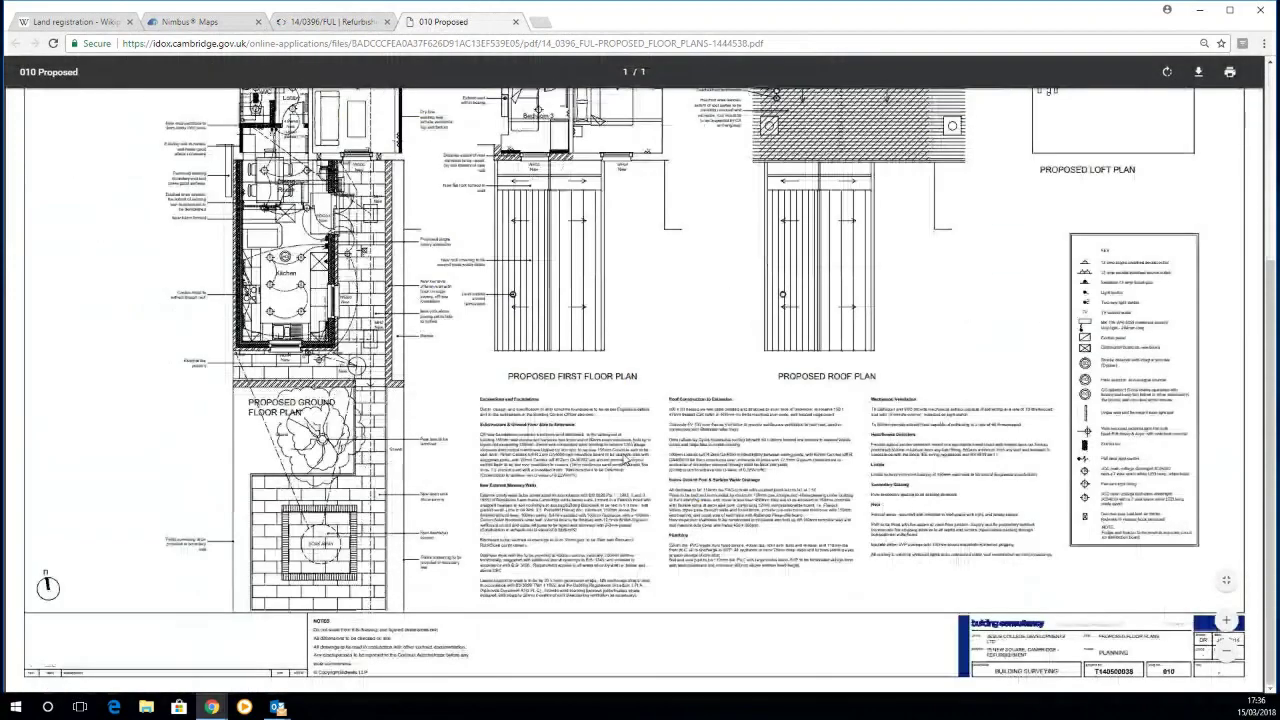
scroll(623, 458, up, 7)
key(ctrl+w)
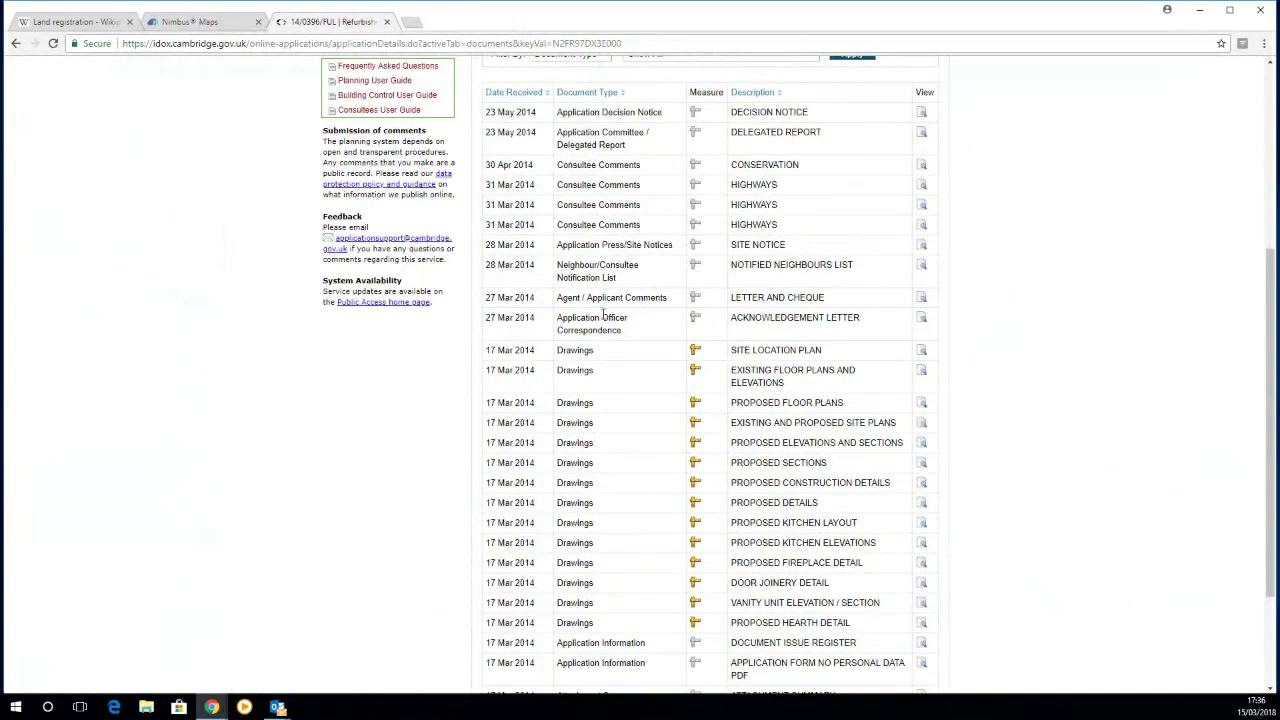
click(387, 21)
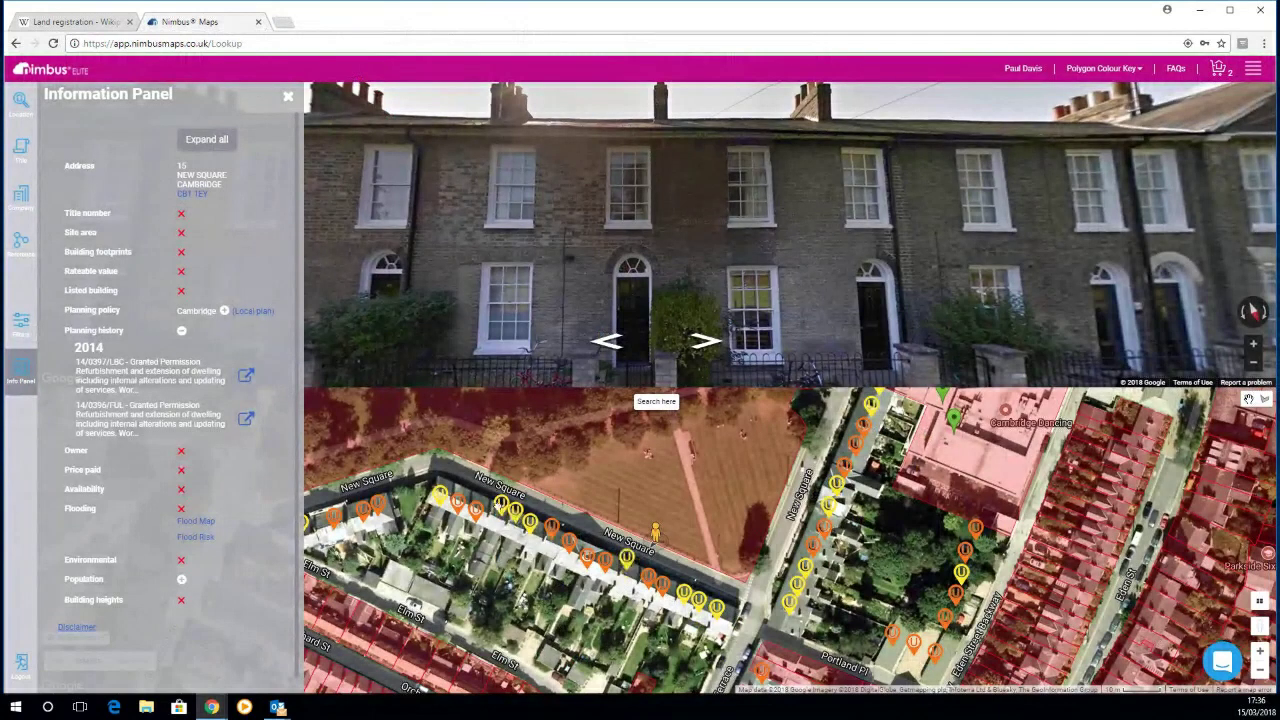
click(489, 527)
click(181, 330)
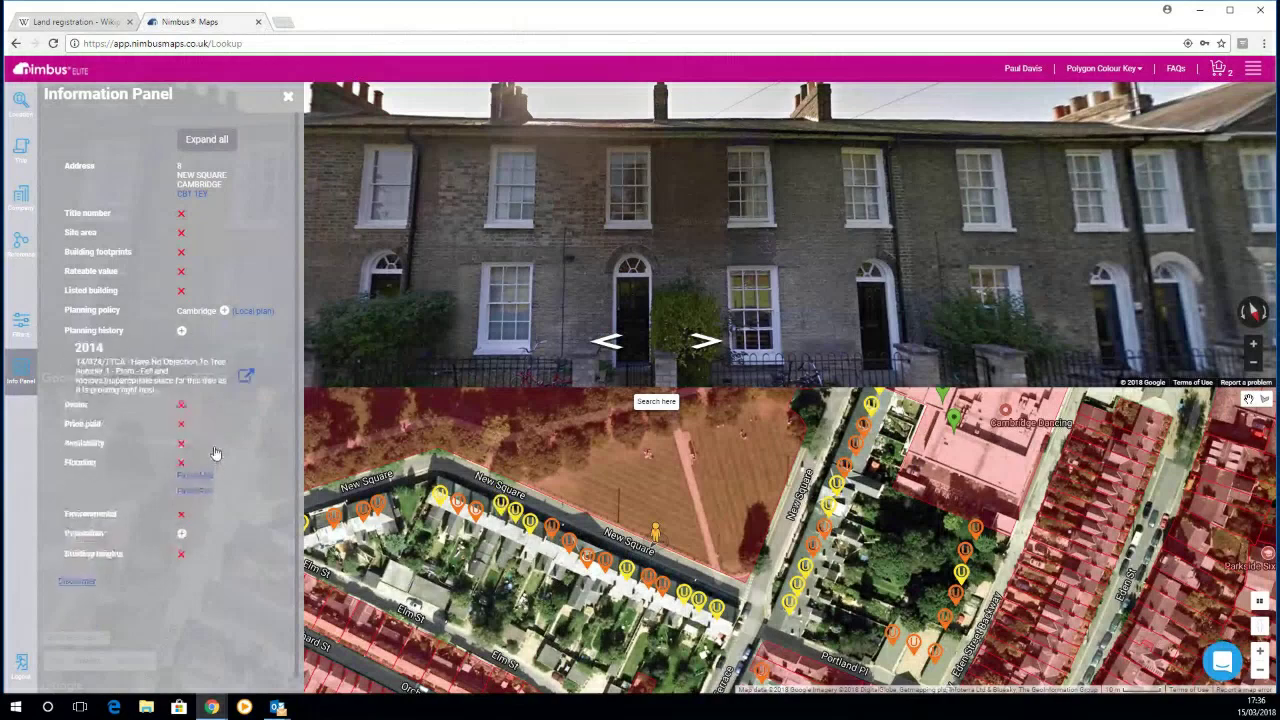
click(247, 375)
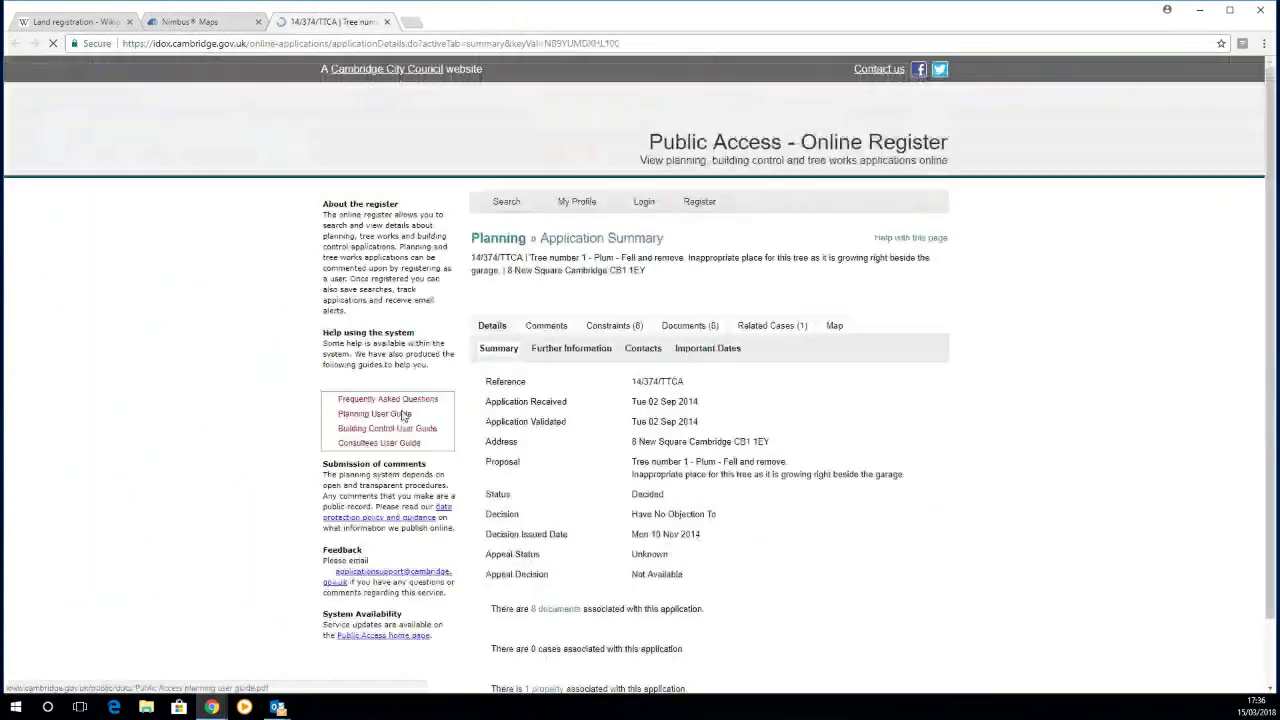
Step: Open 14/374/TTCA's APPLICATION FORM NO PERSONAL DATA PDF, then return to Nimbus Maps
click(690, 325)
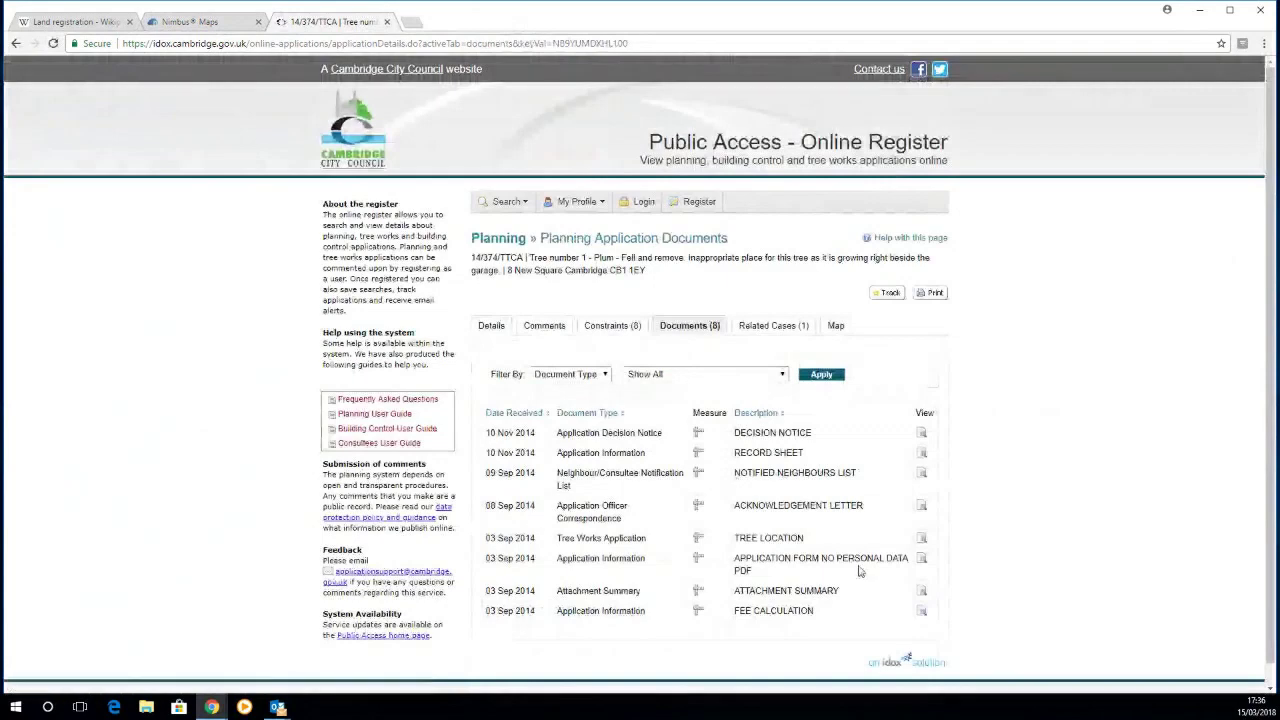
click(921, 558)
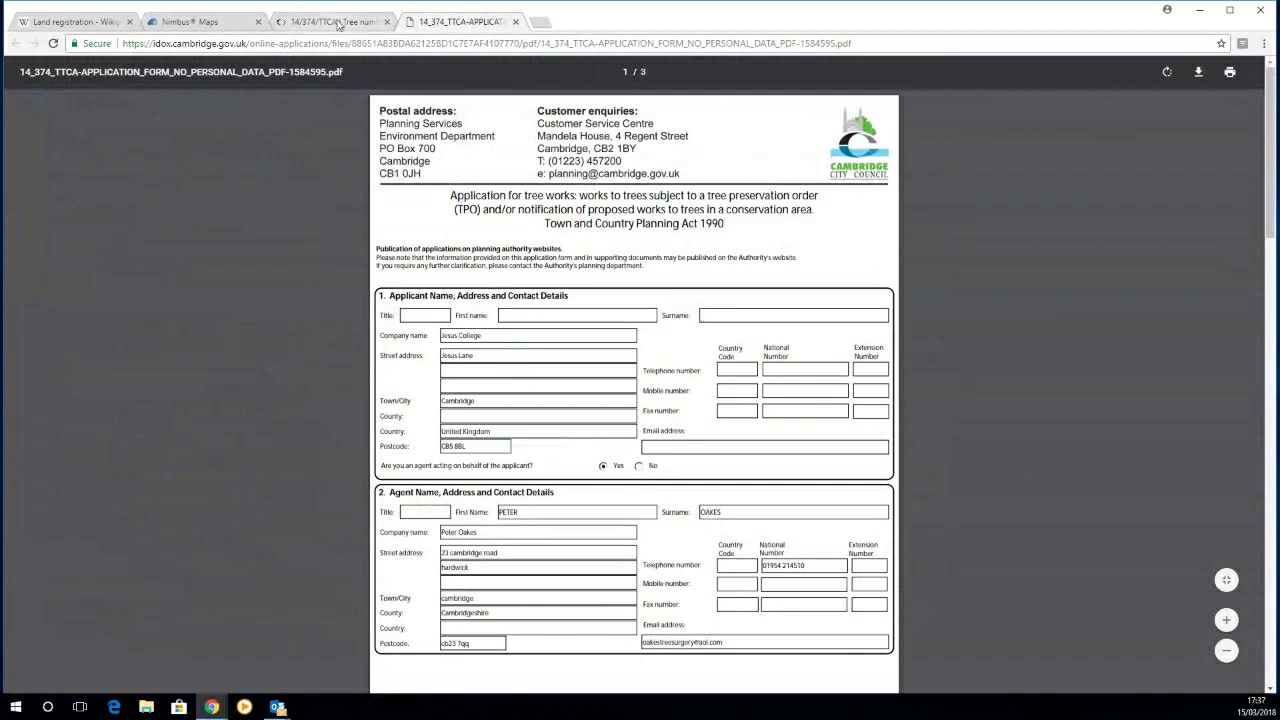
click(200, 21)
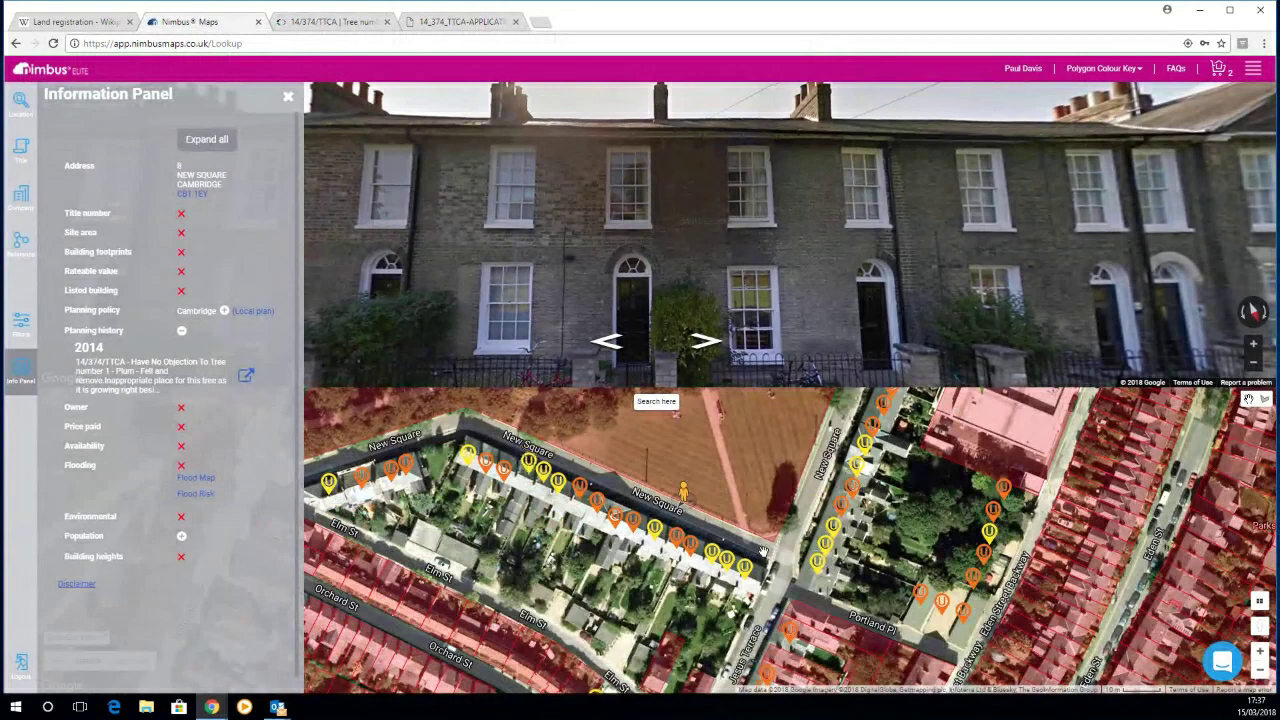
Step: Zoom the aerial map out, then back in on the terraced streets around Earl St
scroll(763, 551, down, 3)
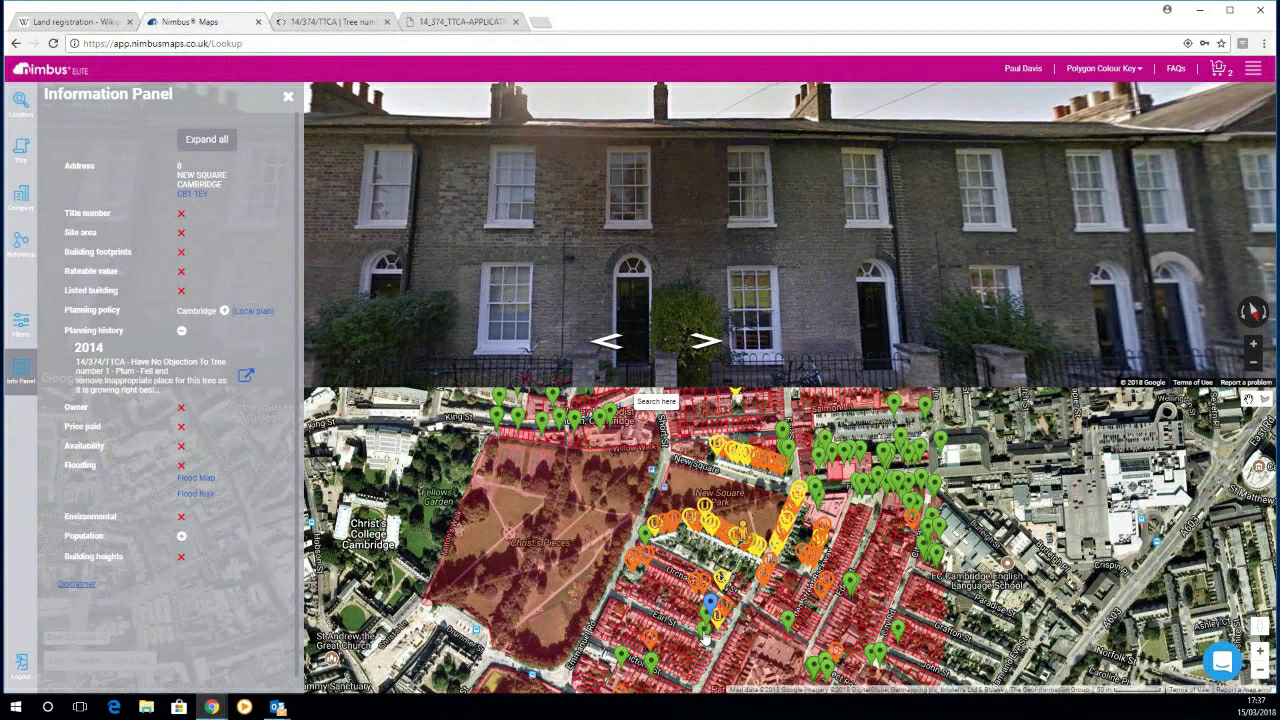
scroll(705, 638, up, 3)
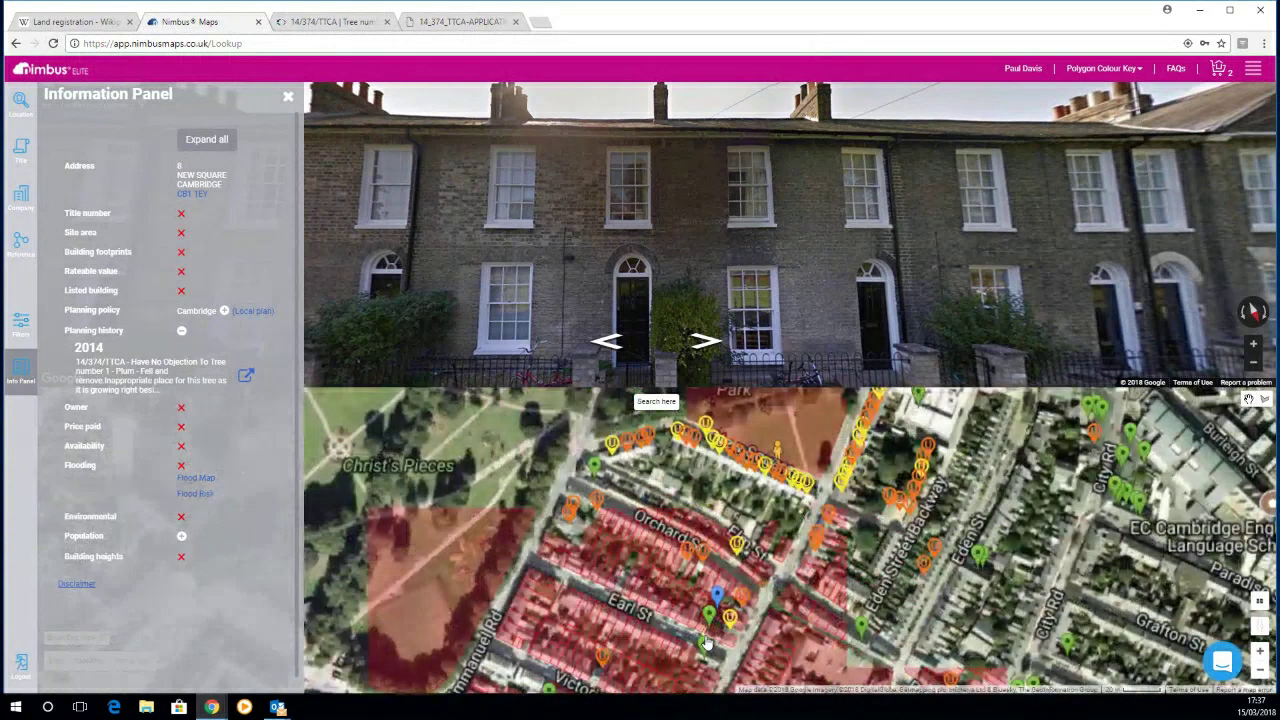
scroll(708, 590, up, 3)
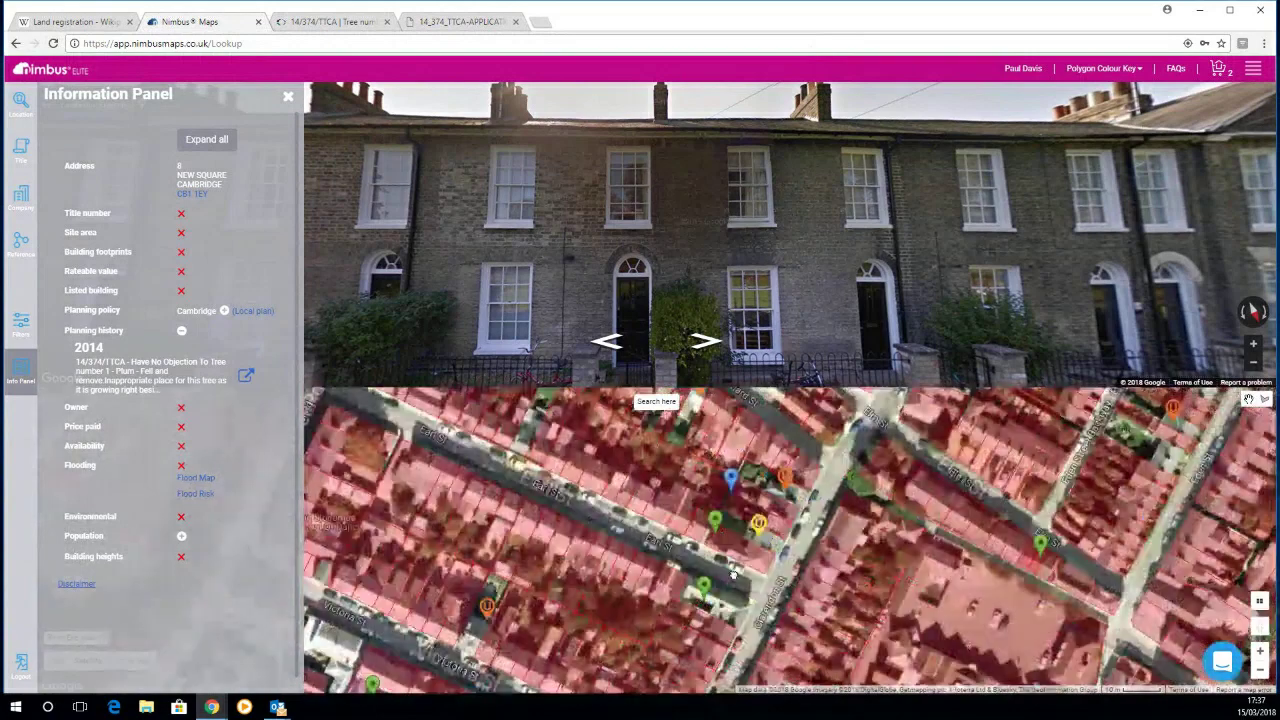
click(708, 588)
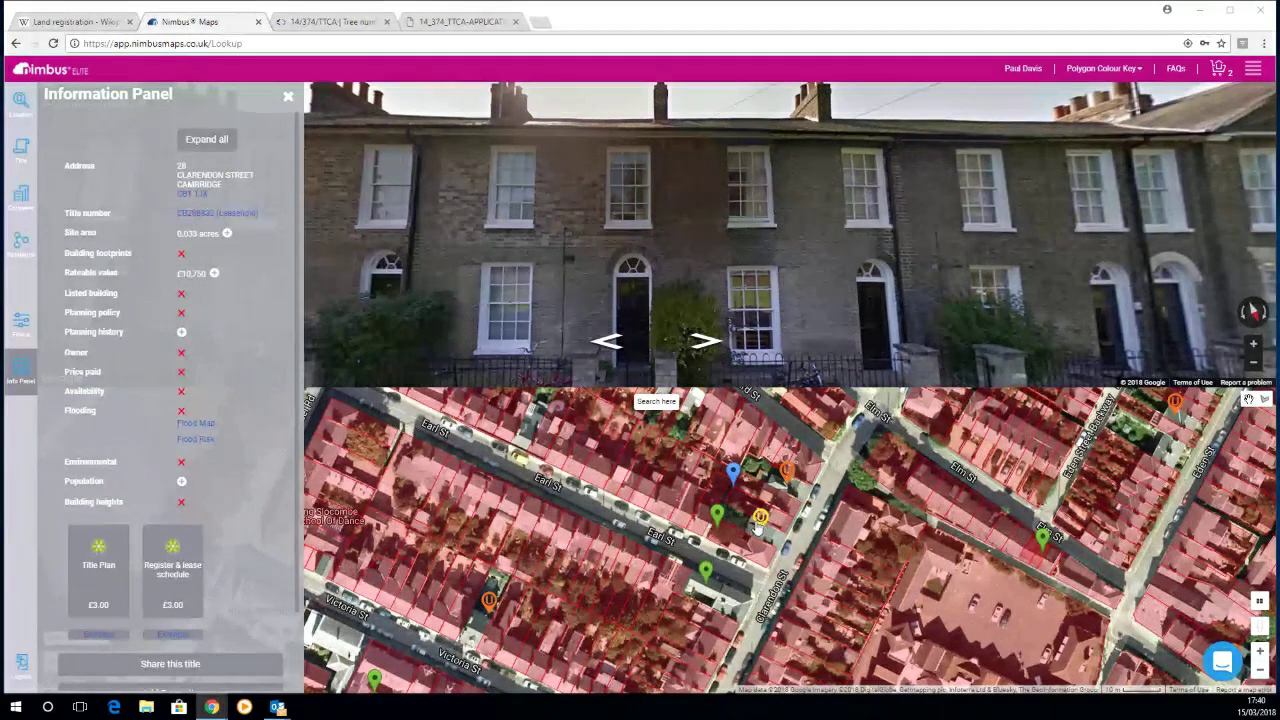
Step: Expand the rateable value to show £10,750 listed under Surgery and Premises
scroll(752, 586, down, 1)
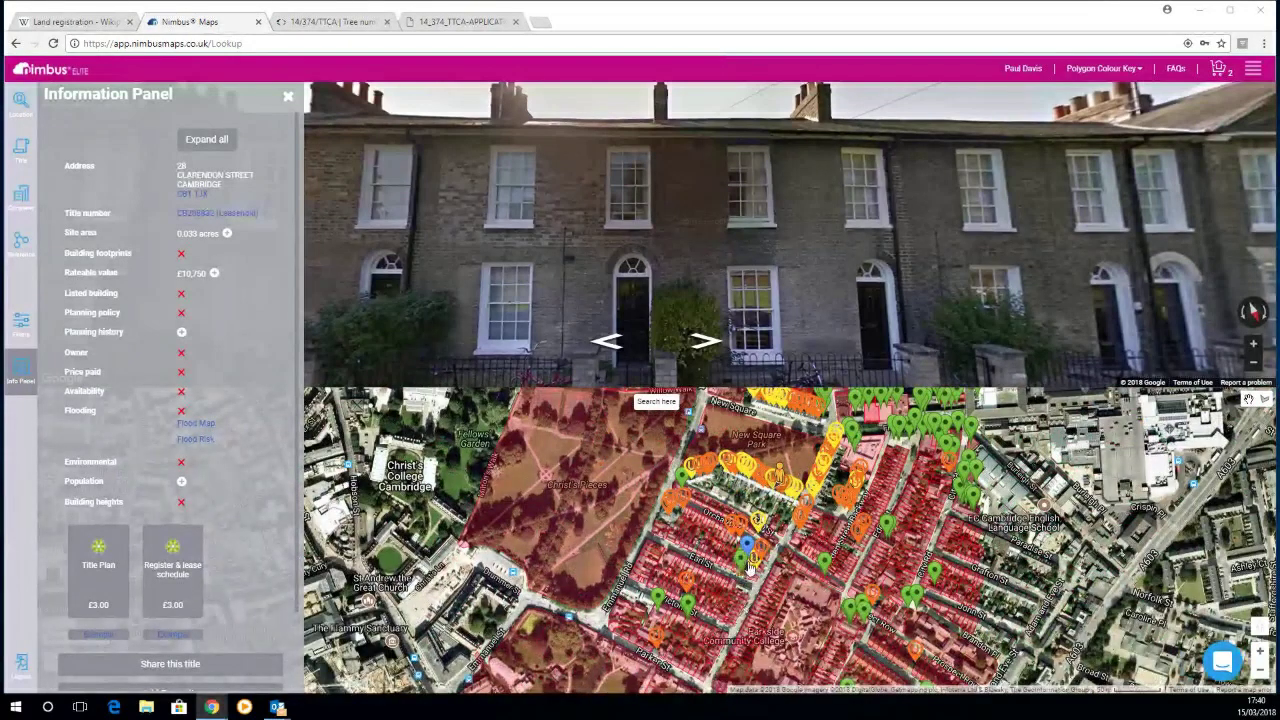
scroll(750, 568, up, 1)
scroll(750, 568, up, 1)
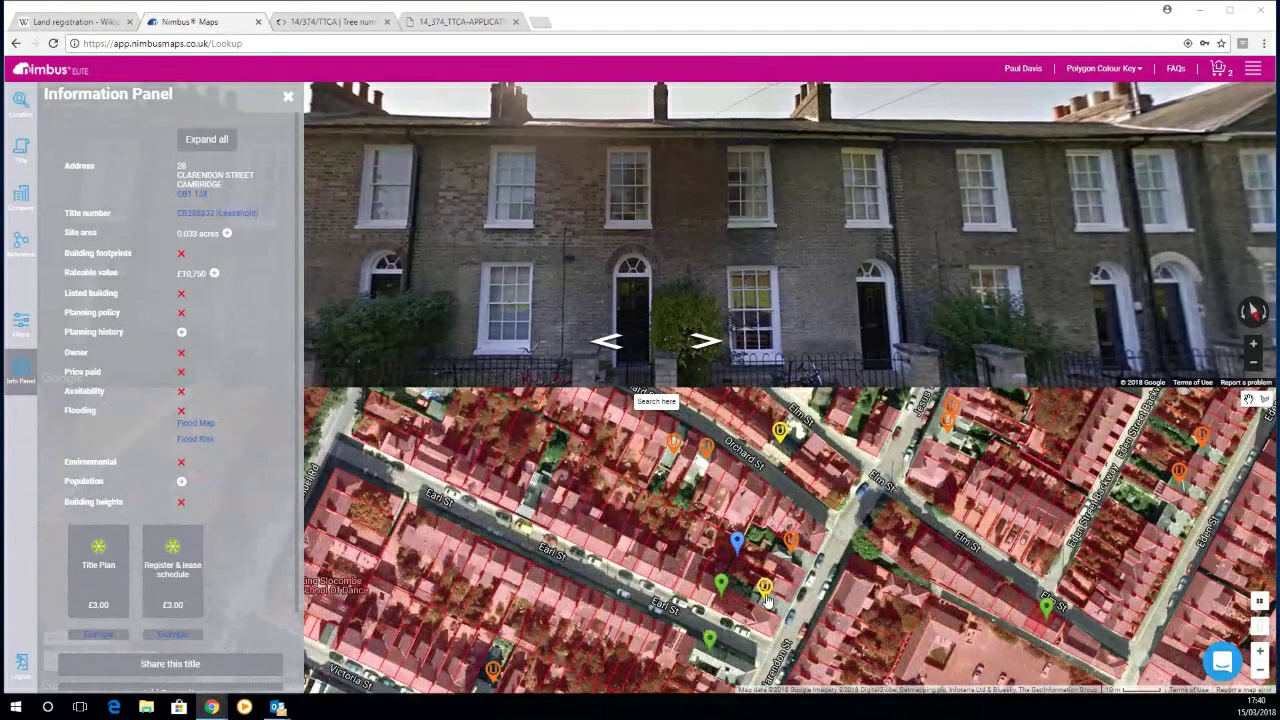
click(214, 272)
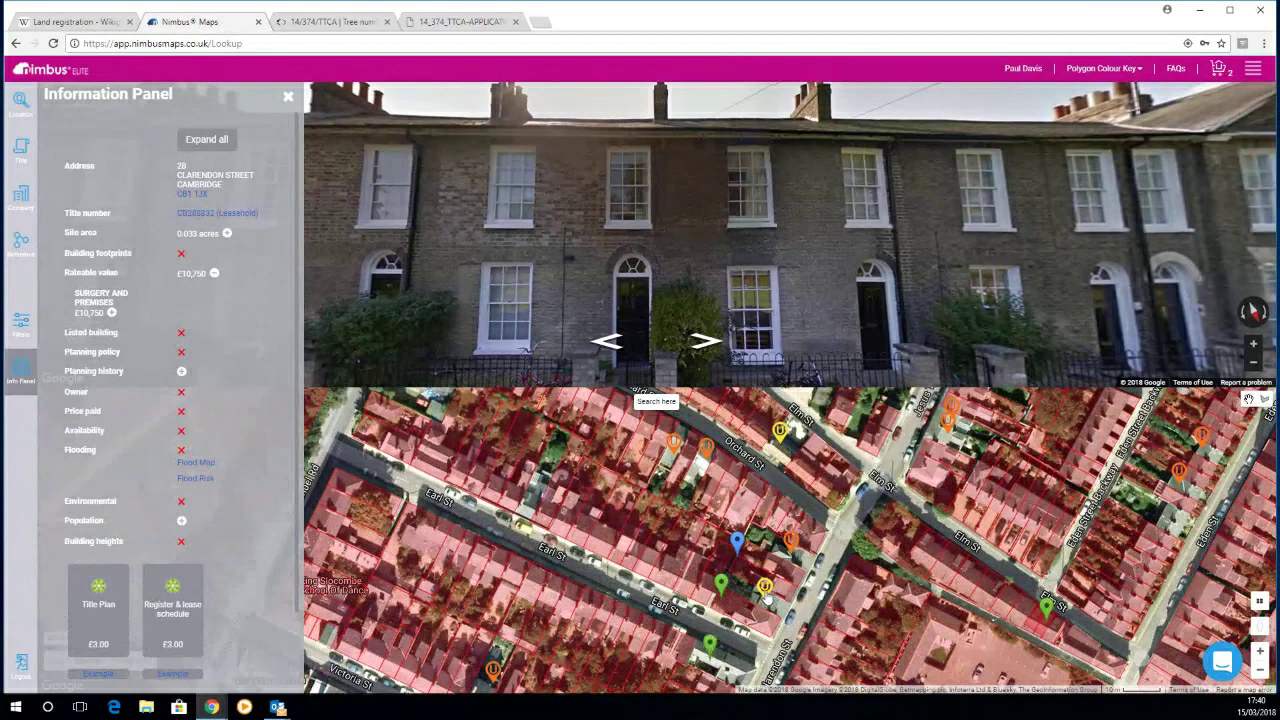
Step: Load the details of the neighbouring Clarendon Street building on the map
click(766, 600)
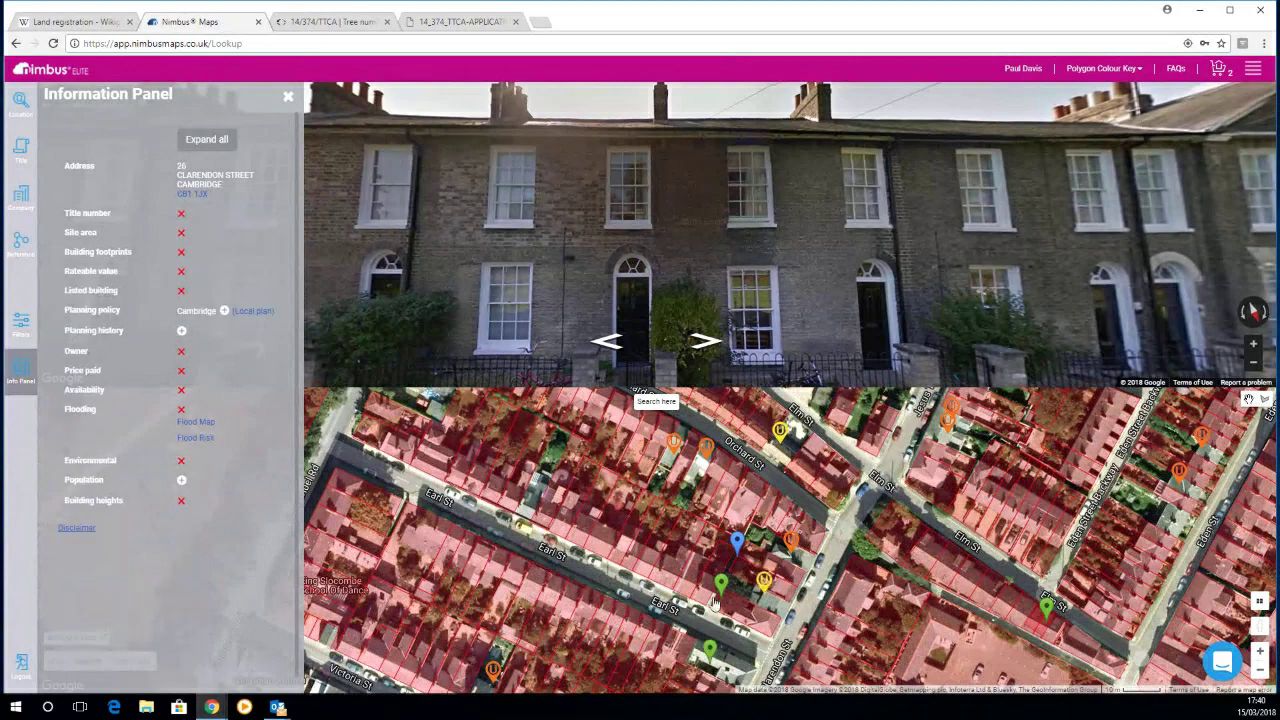